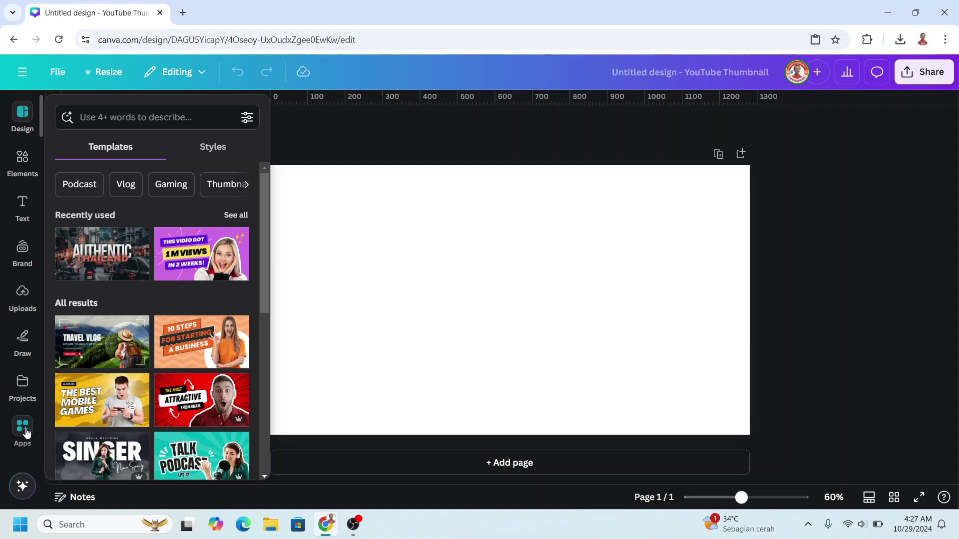
# Search the Apps panel for 'text' and select the Text Maker app
pyautogui.click(23, 430)
pyautogui.write('text')
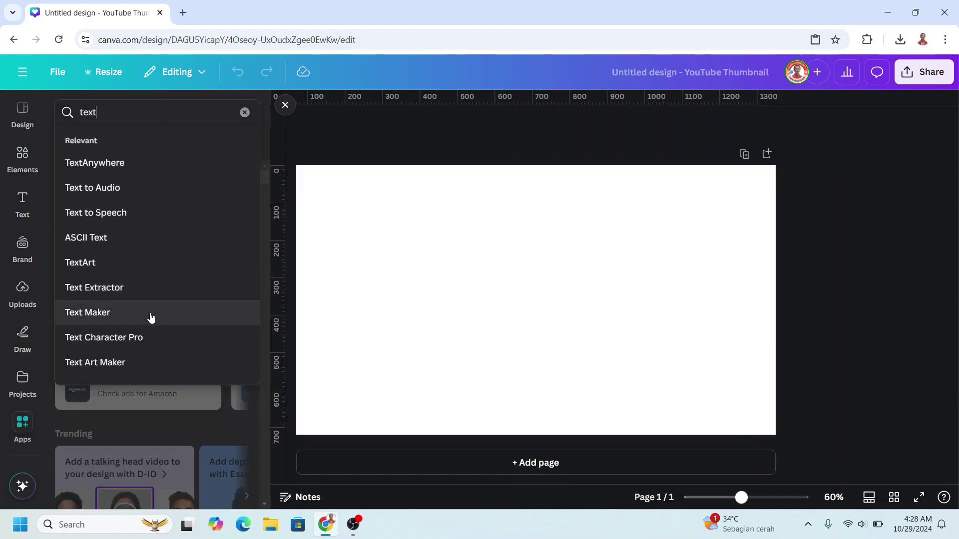
pyautogui.click(149, 314)
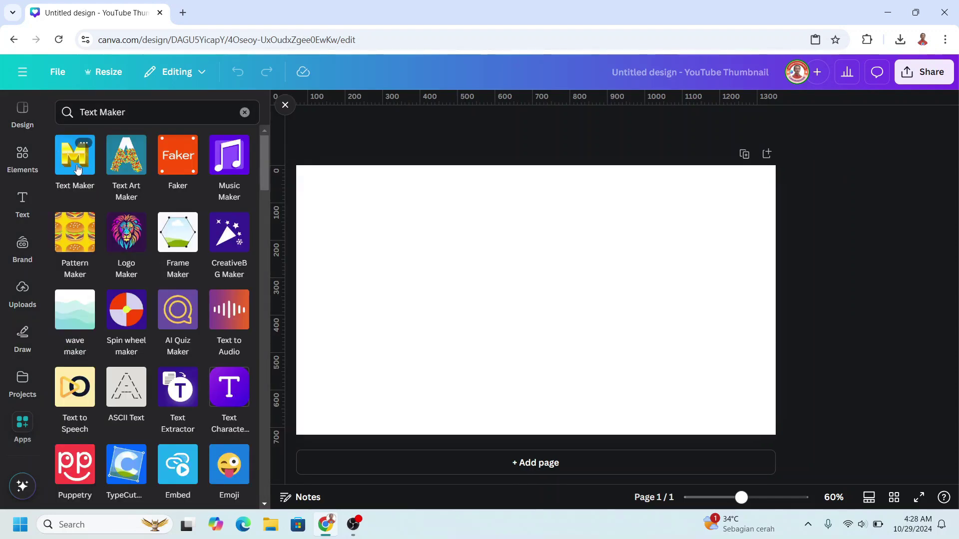
# Start Text Maker's RED WHITE preset with the text DESIGN, keeping the Lilita One font
pyautogui.click(77, 164)
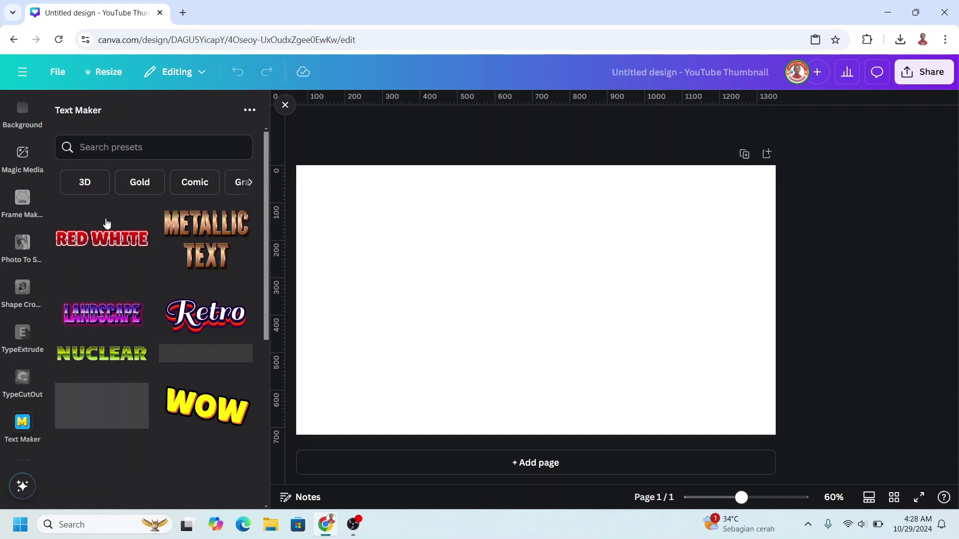
pyautogui.click(107, 240)
pyautogui.moveTo(116, 368); pyautogui.dragTo(57, 358)
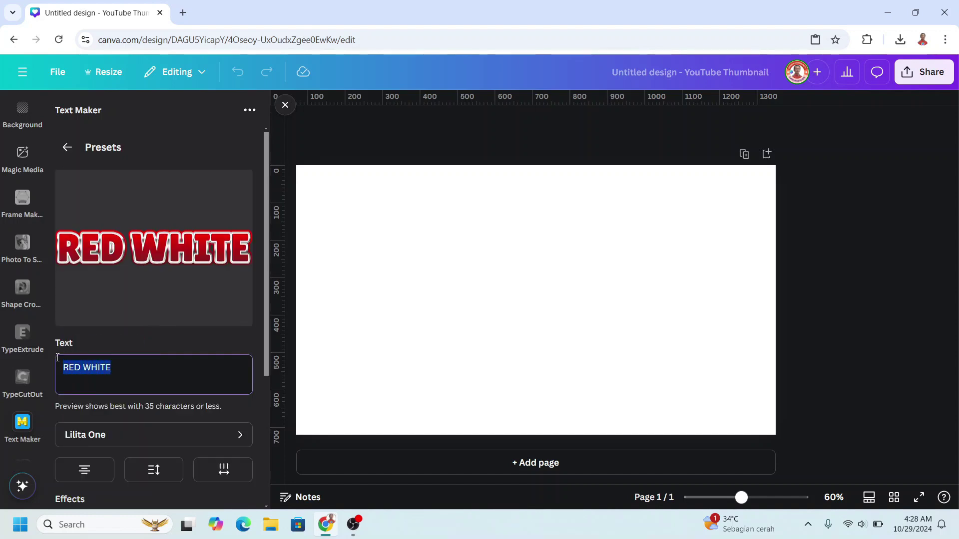
pyautogui.write('DE')
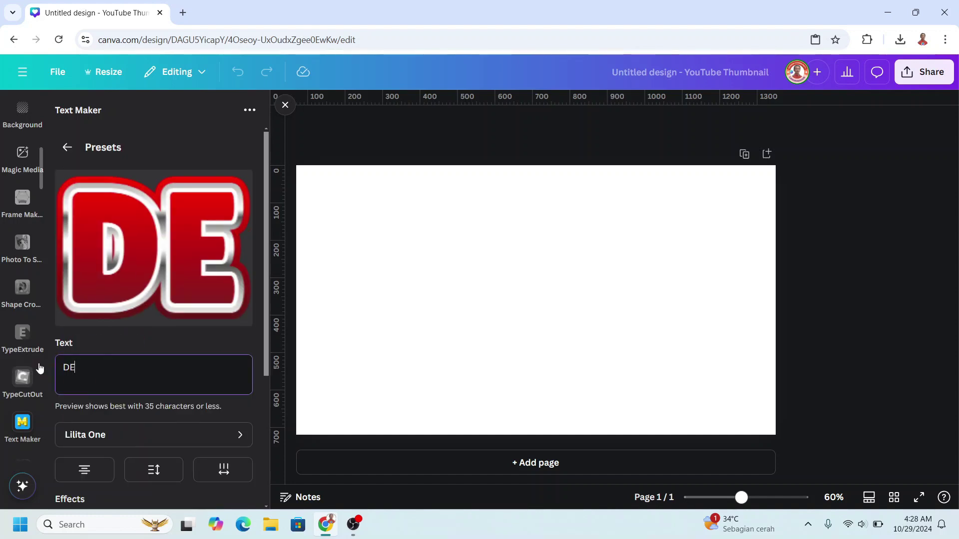
pyautogui.write('SIGN')
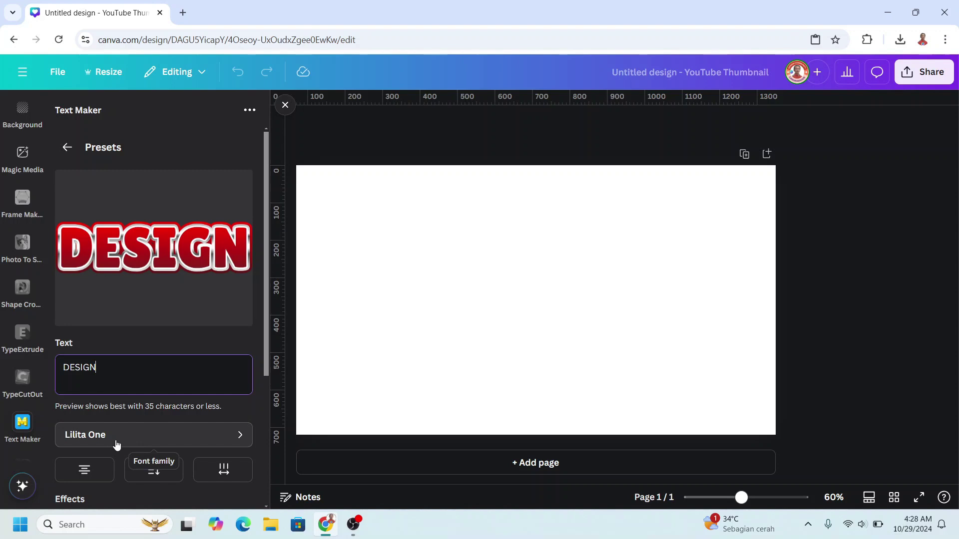
pyautogui.click(182, 442)
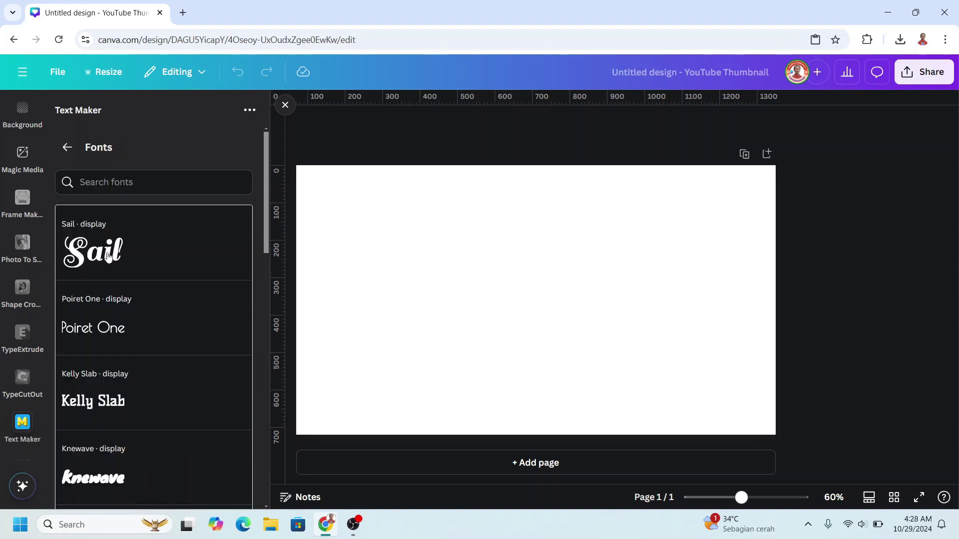
pyautogui.click(67, 147)
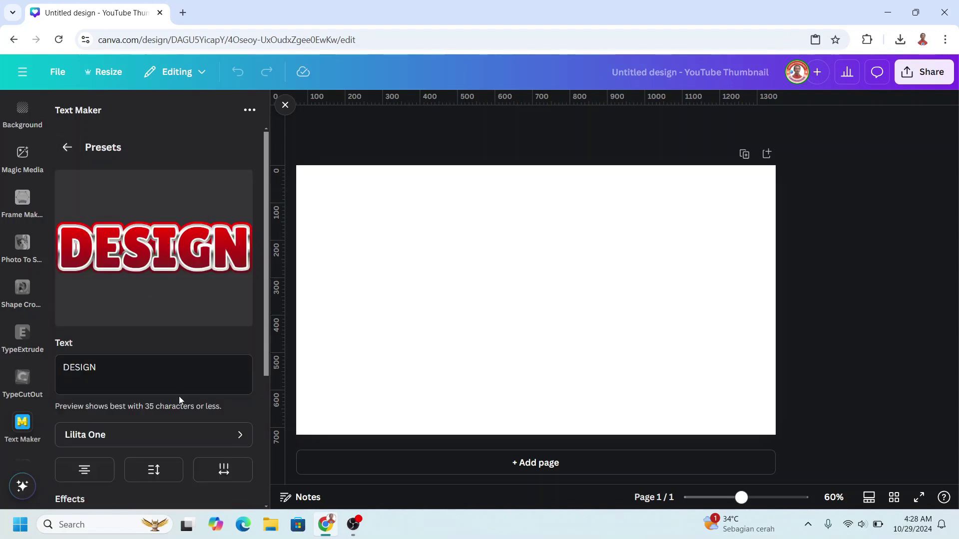
pyautogui.scroll(-2, 179, 396)
pyautogui.scroll(-2, 179, 400)
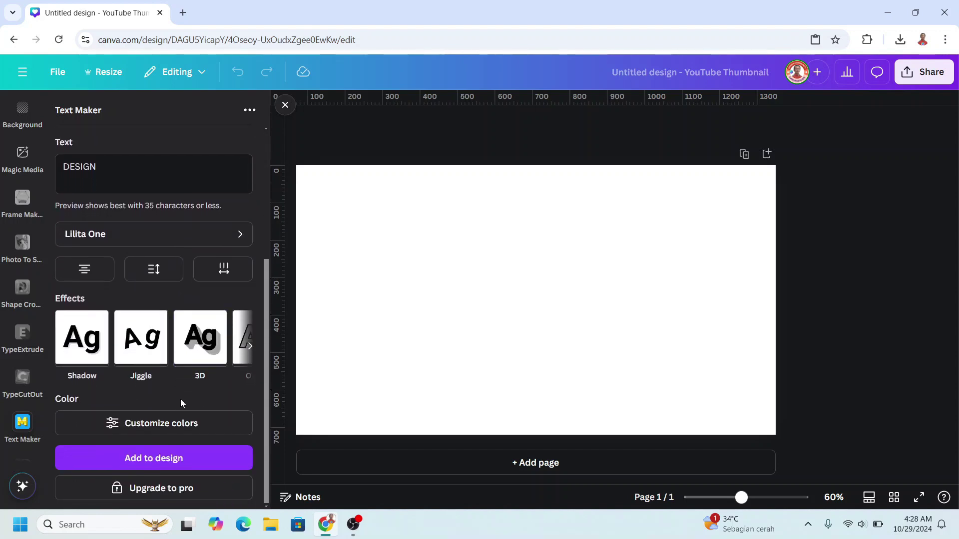
# Disable outlines two and three, and thin outline one to 0.03
pyautogui.click(248, 349)
pyautogui.click(171, 351)
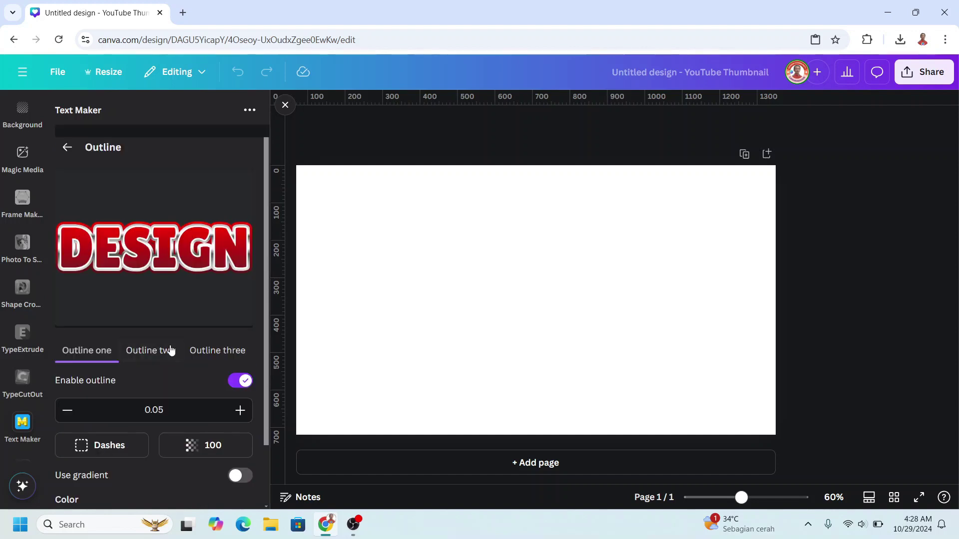
pyautogui.click(147, 360)
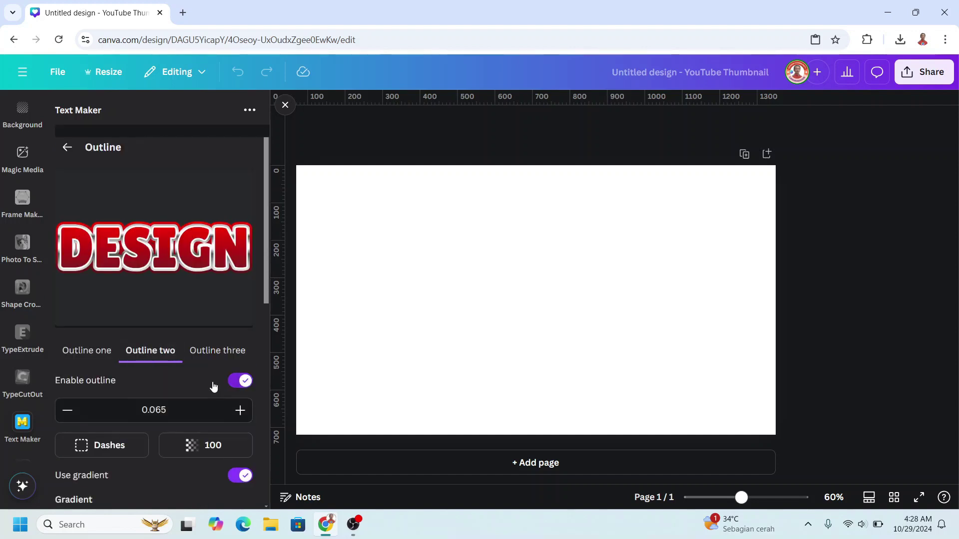
pyautogui.click(234, 386)
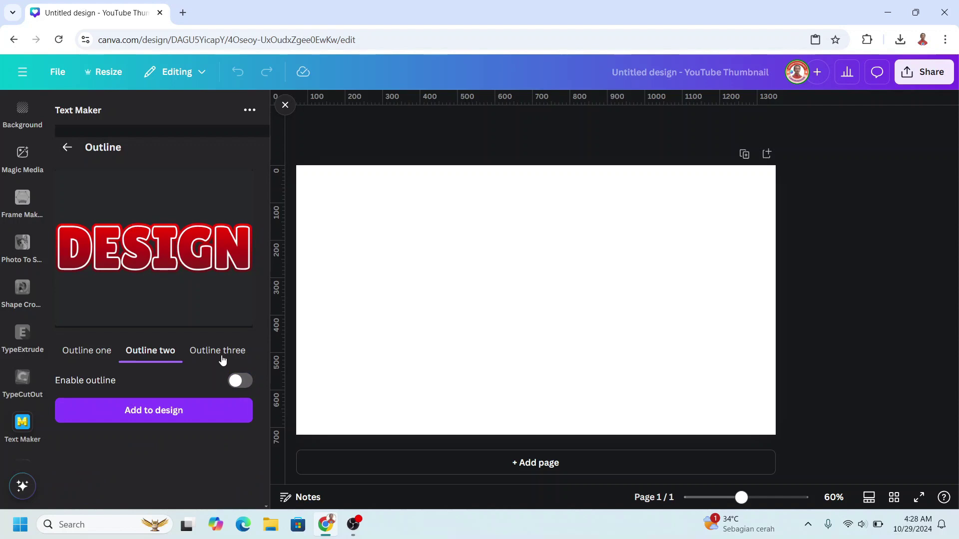
pyautogui.click(220, 358)
pyautogui.click(234, 383)
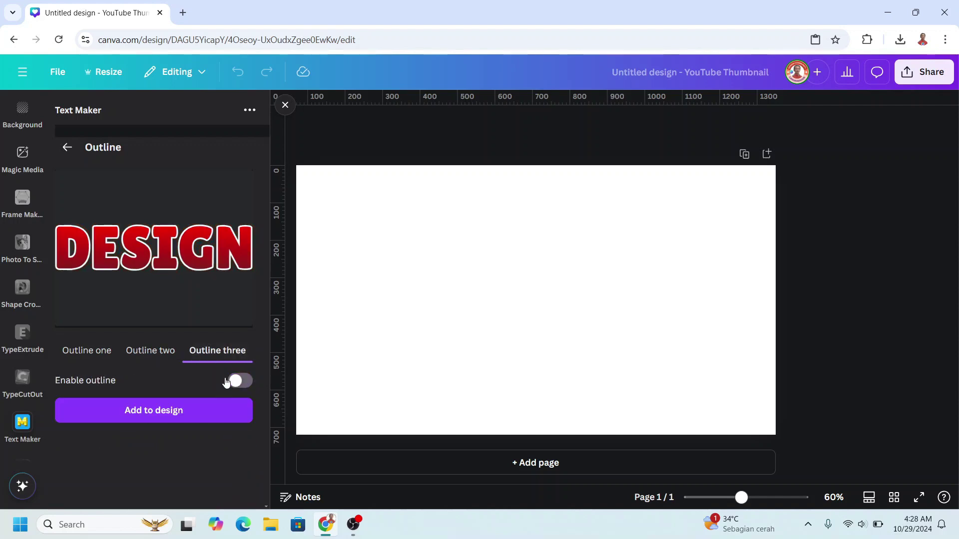
pyautogui.click(90, 355)
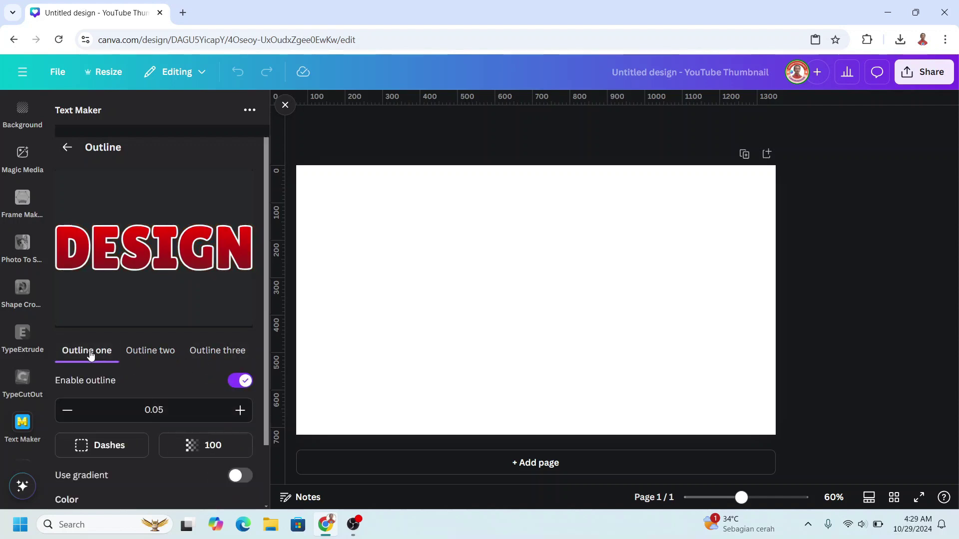
pyautogui.click(68, 409)
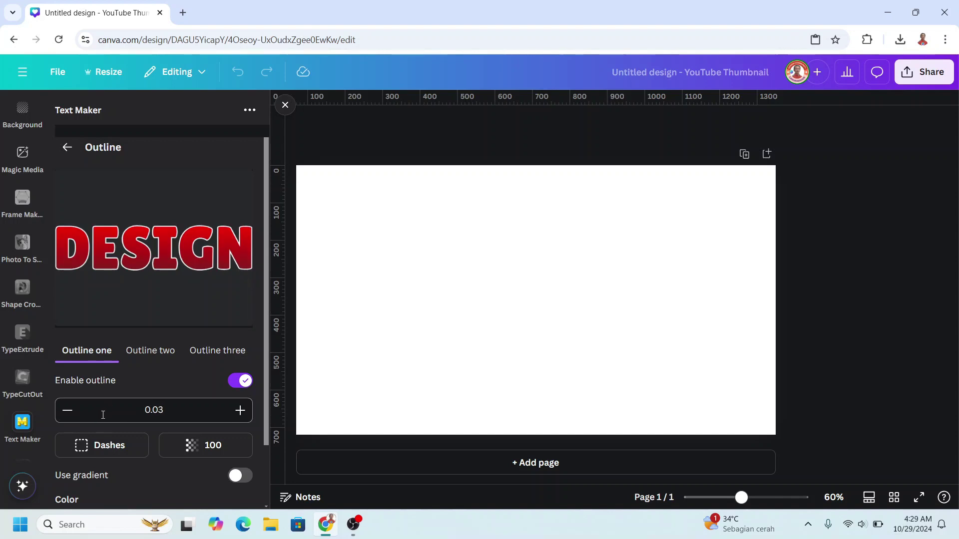
pyautogui.scroll(-2, 103, 415)
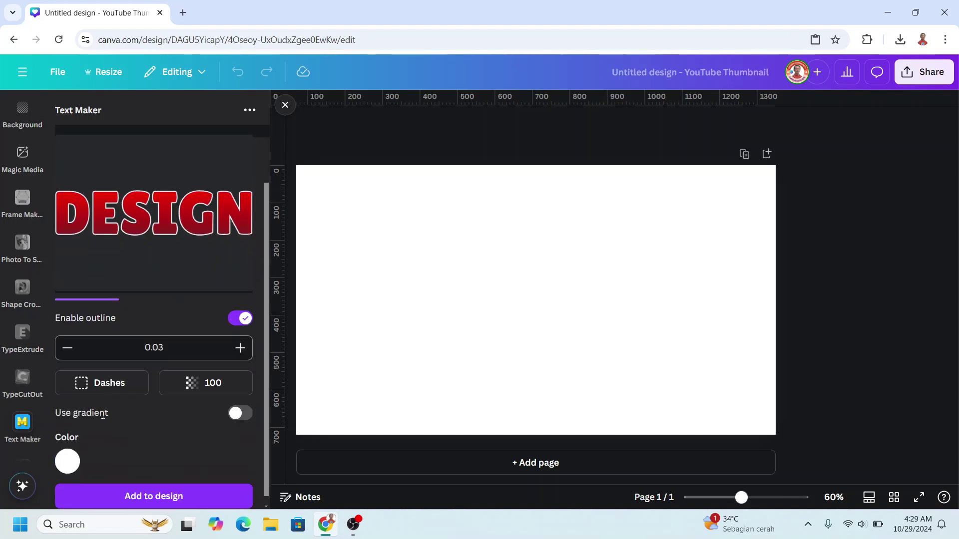
pyautogui.scroll(-1, 103, 414)
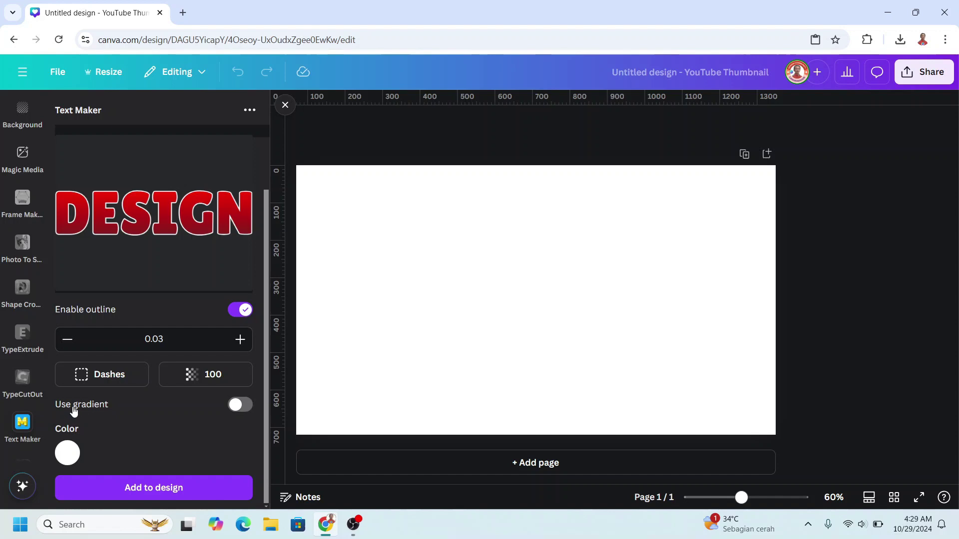
# Give outline one a red-to-yellow gradient angled at 79
pyautogui.click(242, 409)
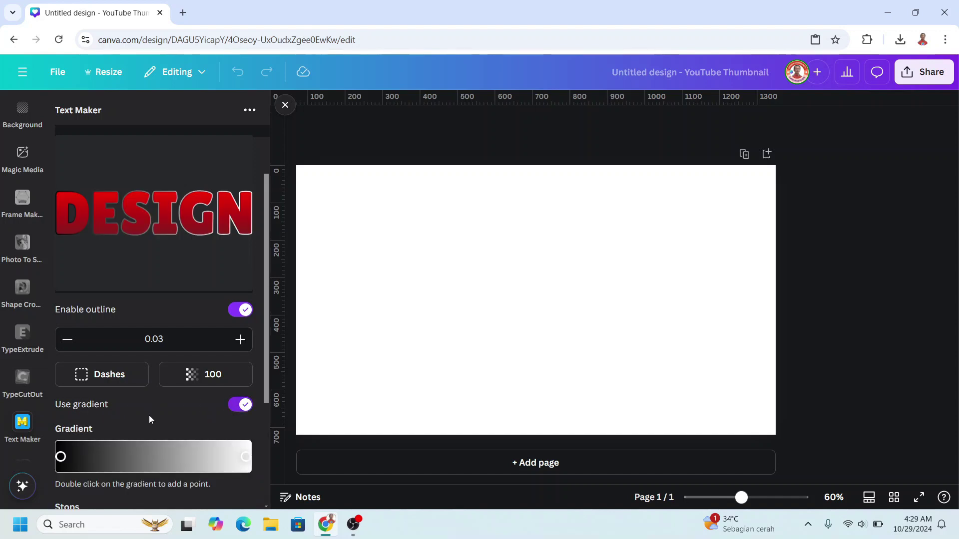
pyautogui.scroll(-3, 148, 420)
pyautogui.click(68, 447)
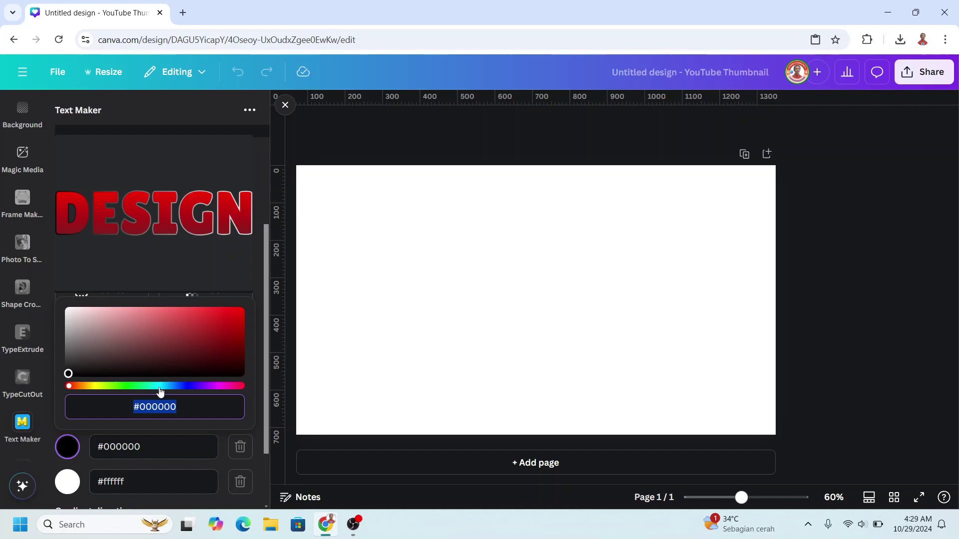
pyautogui.moveTo(241, 323); pyautogui.dragTo(242, 308)
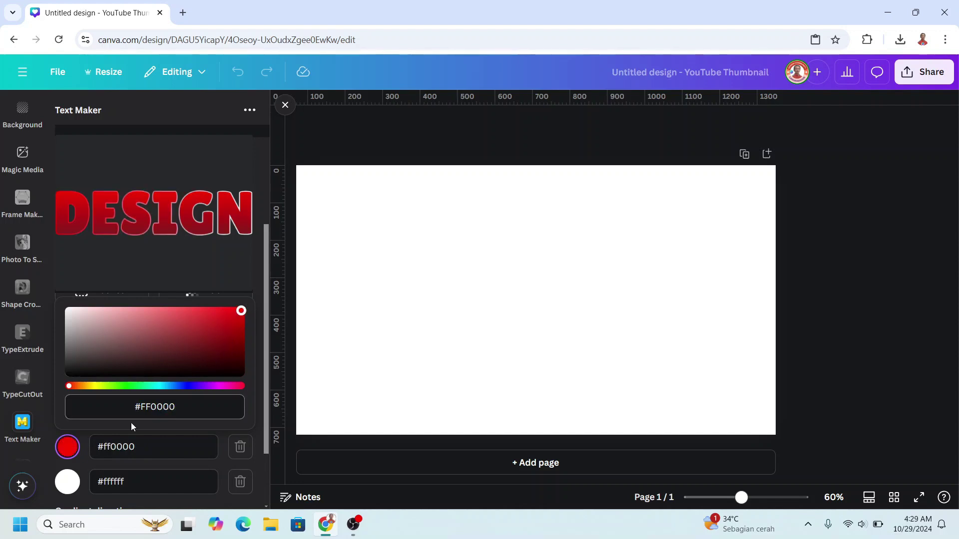
pyautogui.click(68, 482)
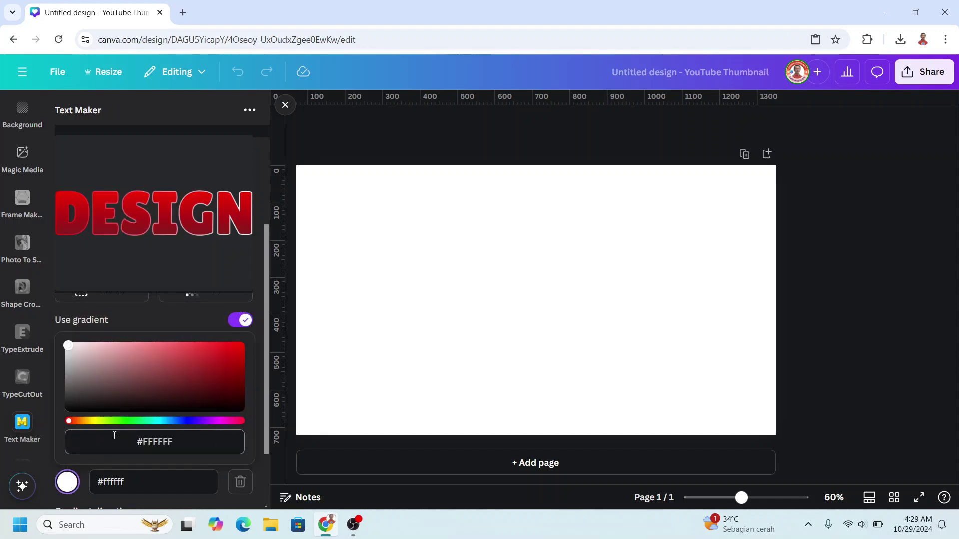
pyautogui.click(98, 422)
pyautogui.moveTo(237, 362); pyautogui.dragTo(245, 342)
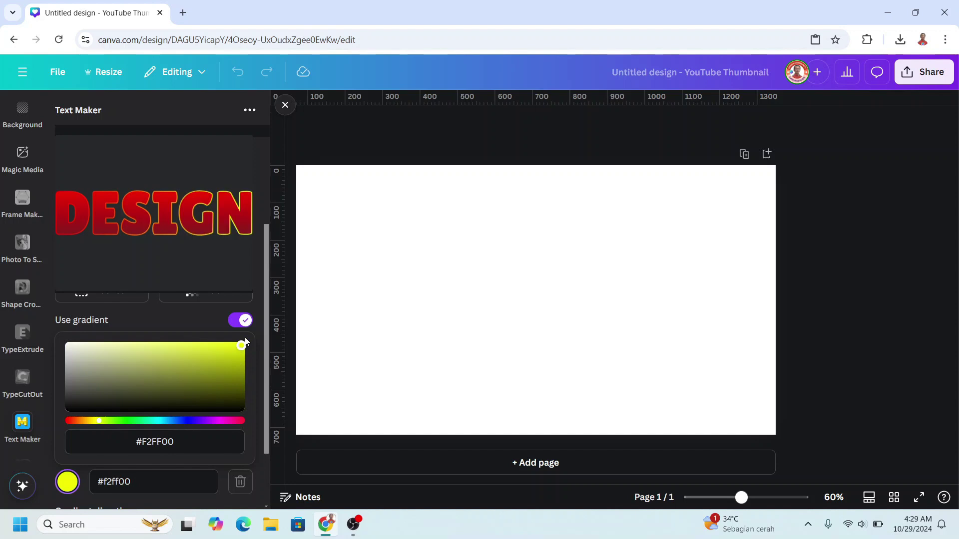
pyautogui.click(264, 343)
pyautogui.scroll(-2, 268, 377)
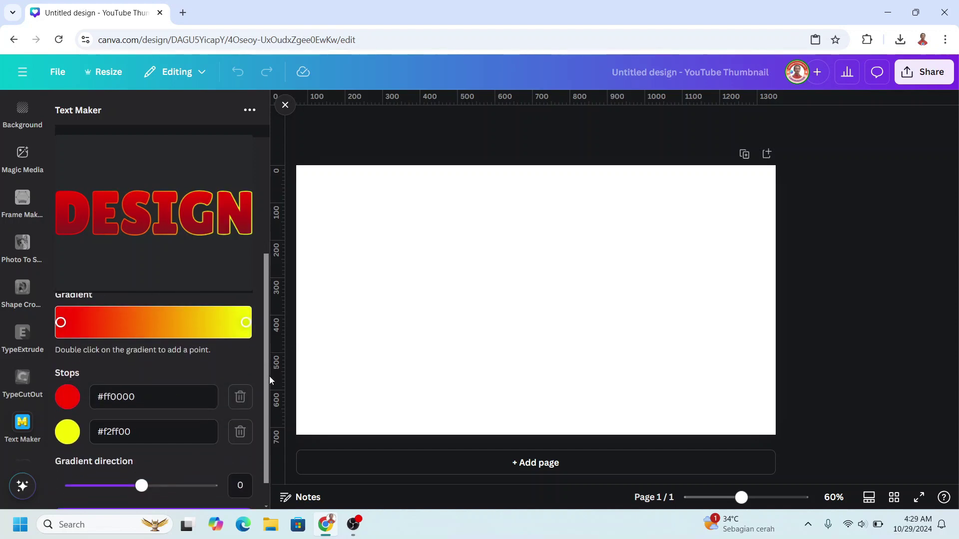
pyautogui.moveTo(141, 470)
pyautogui.mouseDown()
pyautogui.moveTo(106, 472)
pyautogui.moveTo(172, 463)
pyautogui.mouseUp()
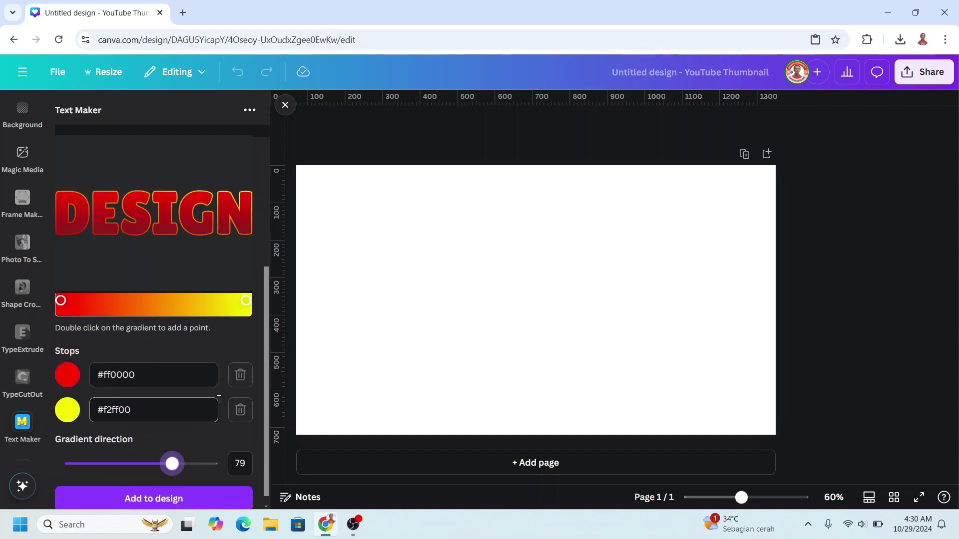
pyautogui.click(181, 346)
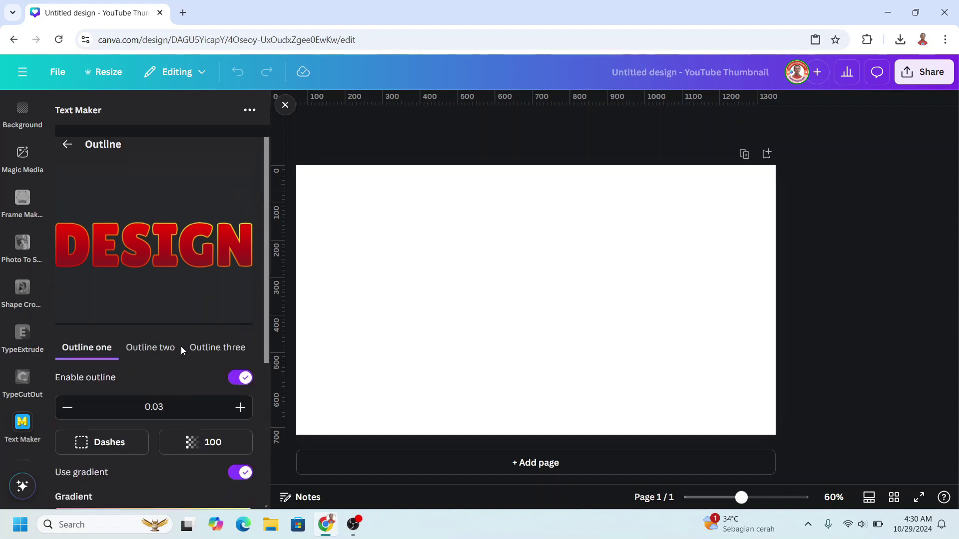
# Set both DESIGN fill gradient stops to black #000000
pyautogui.click(67, 150)
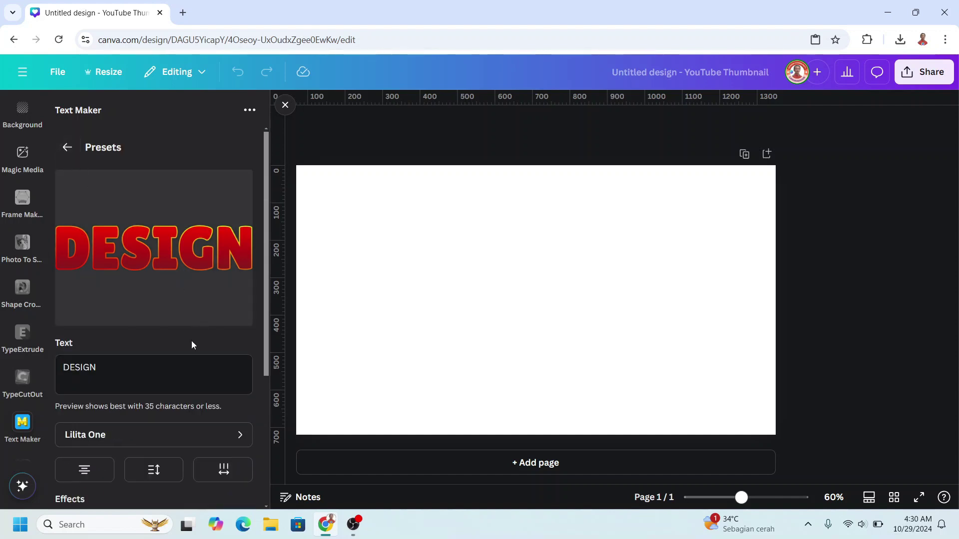
pyautogui.scroll(-3, 182, 381)
pyautogui.scroll(-2, 178, 387)
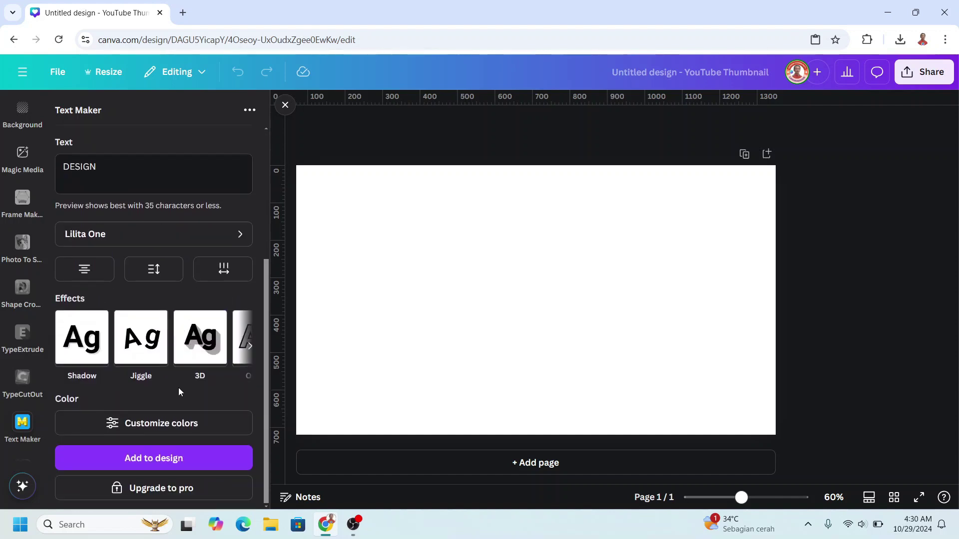
pyautogui.click(165, 424)
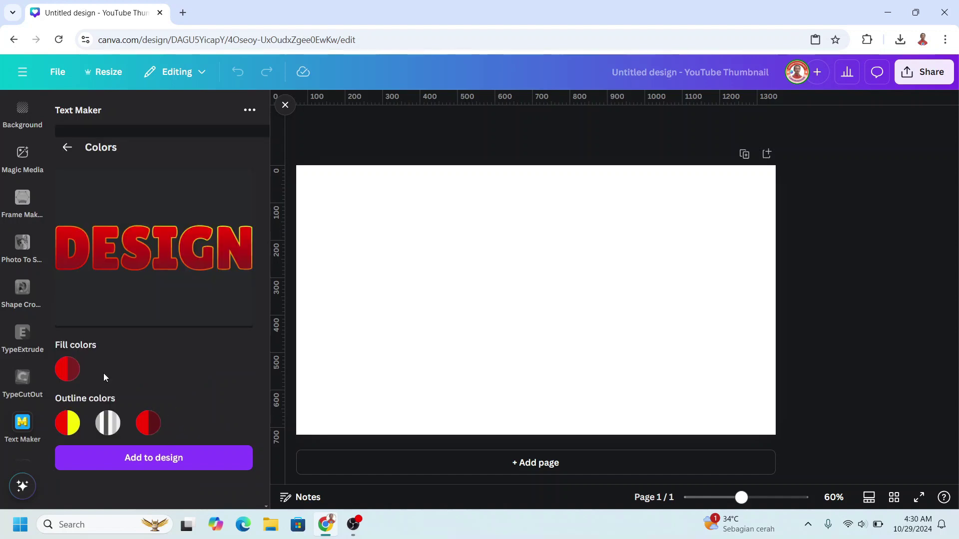
pyautogui.click(67, 370)
pyautogui.scroll(-2, 120, 371)
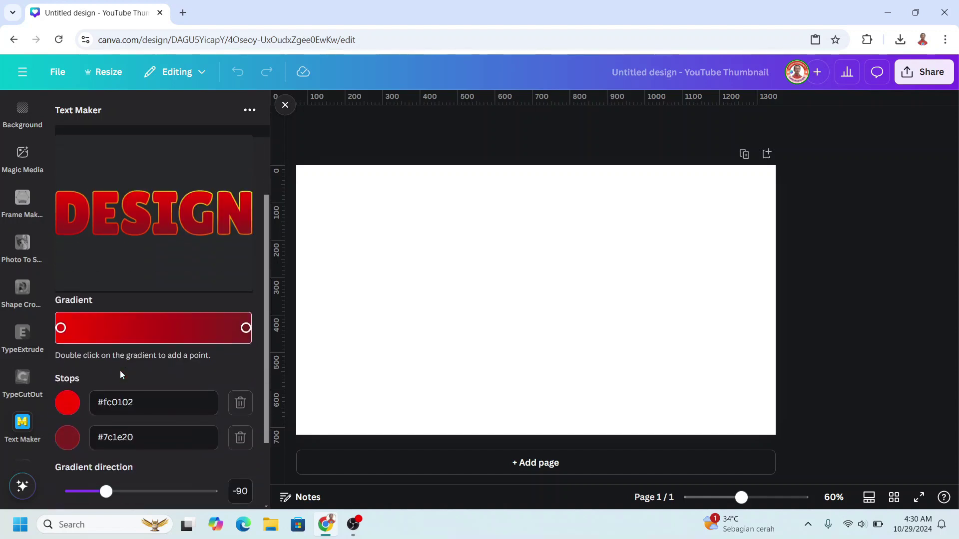
pyautogui.click(67, 377)
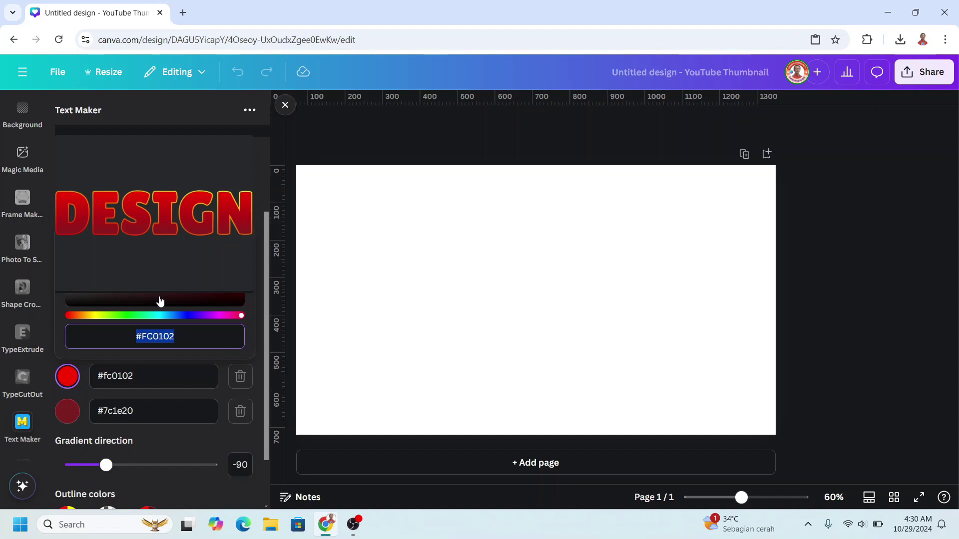
pyautogui.scroll(2, 179, 366)
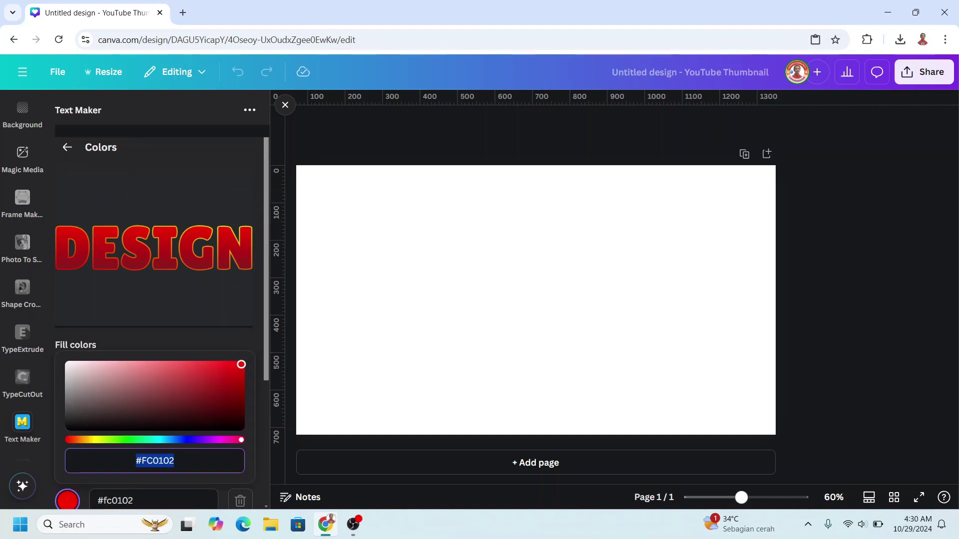
pyautogui.moveTo(120, 397); pyautogui.dragTo(60, 448)
pyautogui.moveTo(265, 378); pyautogui.dragTo(268, 414)
pyautogui.click(69, 489)
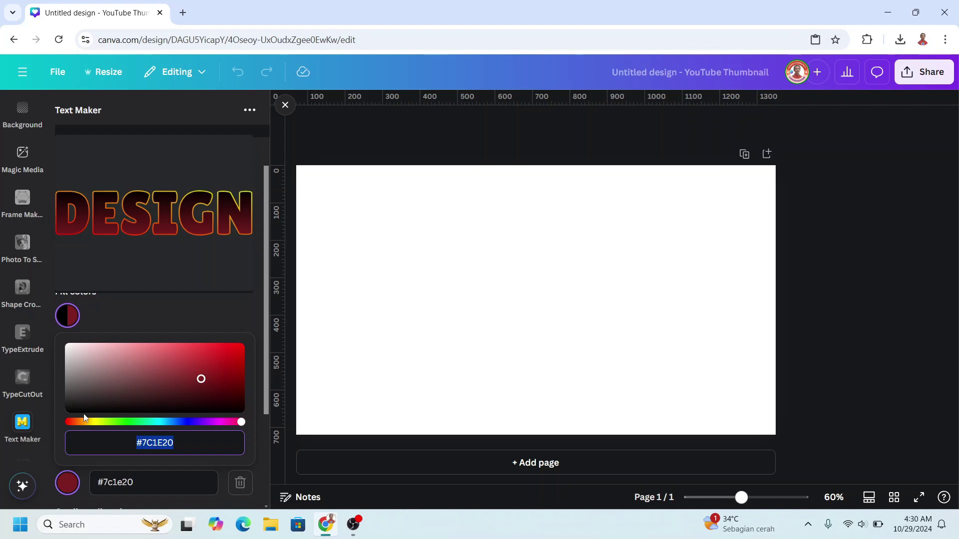
pyautogui.click(70, 411)
pyautogui.moveTo(267, 347); pyautogui.dragTo(264, 436)
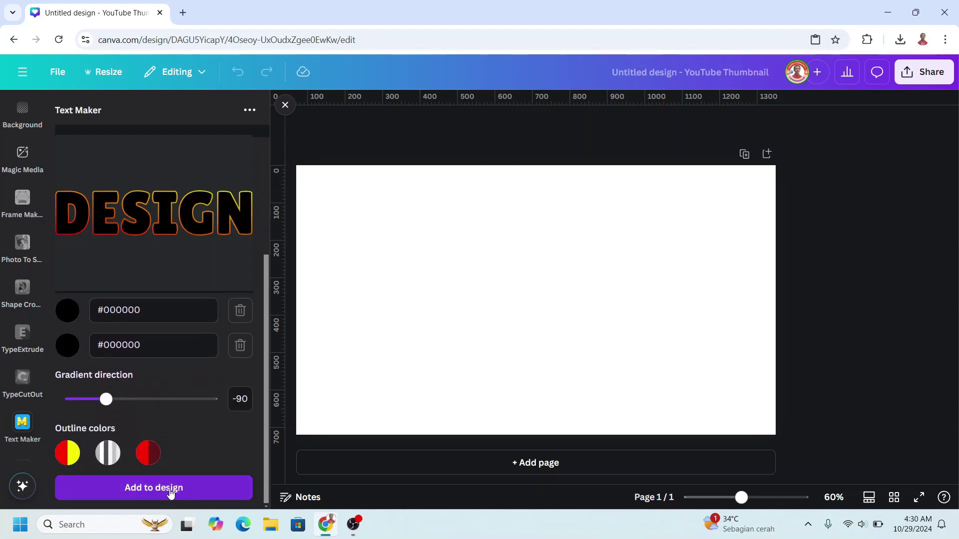
# Add the black-filled, gradient-outlined DESIGN lettering to the thumbnail
pyautogui.click(154, 488)
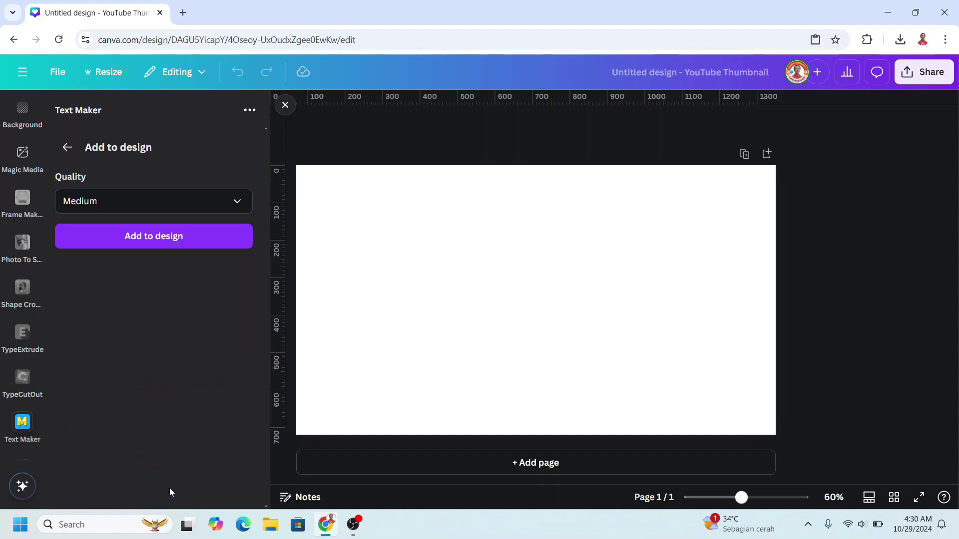
pyautogui.click(150, 239)
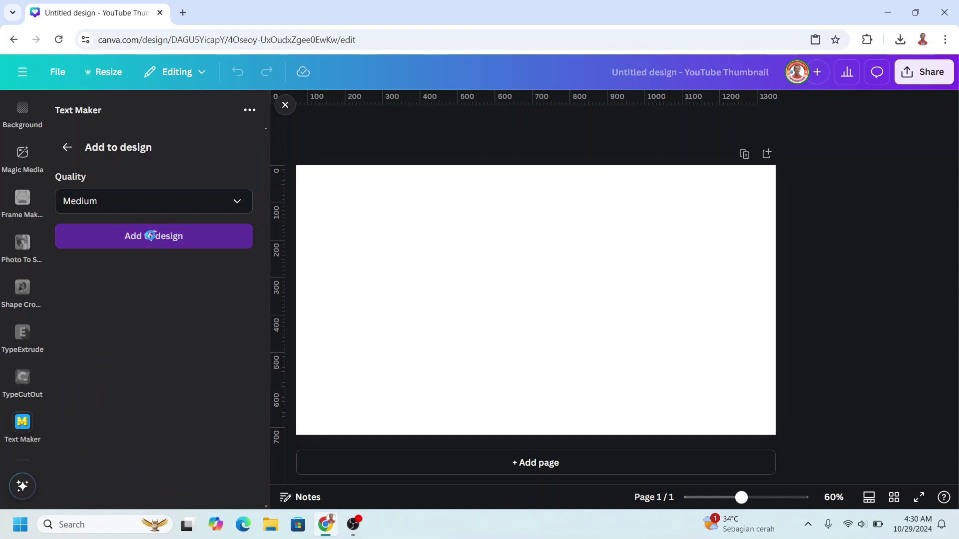
pyautogui.click(68, 151)
pyautogui.click(68, 369)
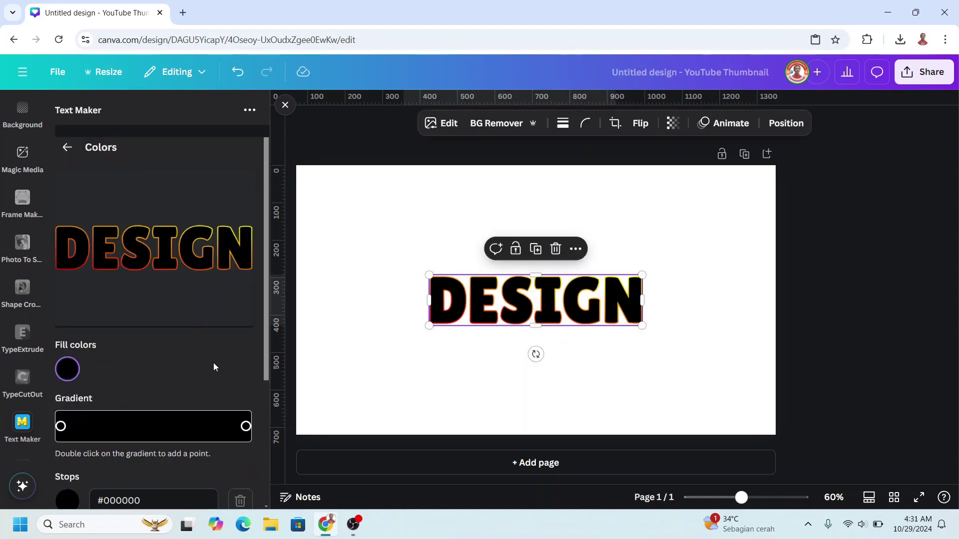
pyautogui.scroll(-1, 214, 366)
# Change both DESIGN fill gradient stops to white
pyautogui.click(246, 391)
pyautogui.click(157, 383)
pyautogui.write('F0F0F0')
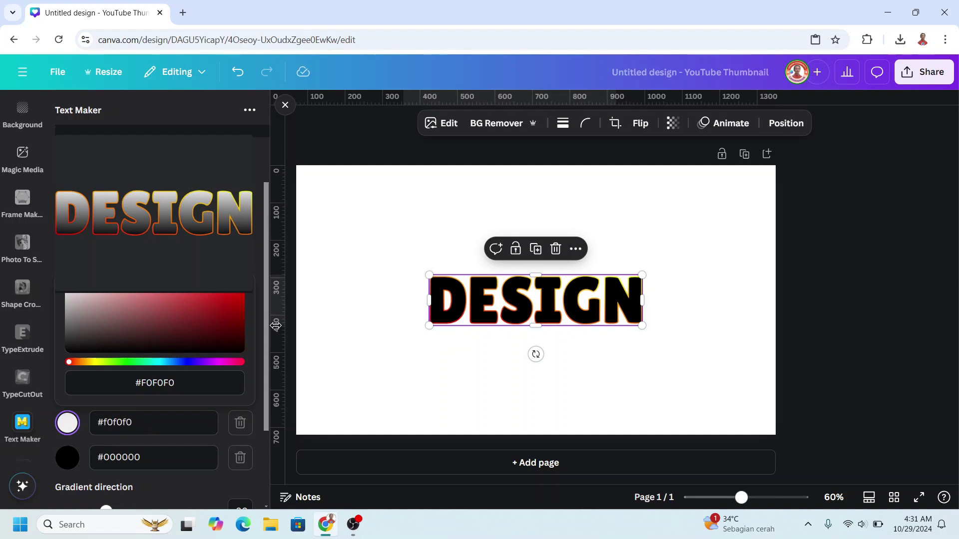
pyautogui.click(67, 478)
pyautogui.moveTo(72, 356); pyautogui.dragTo(55, 329)
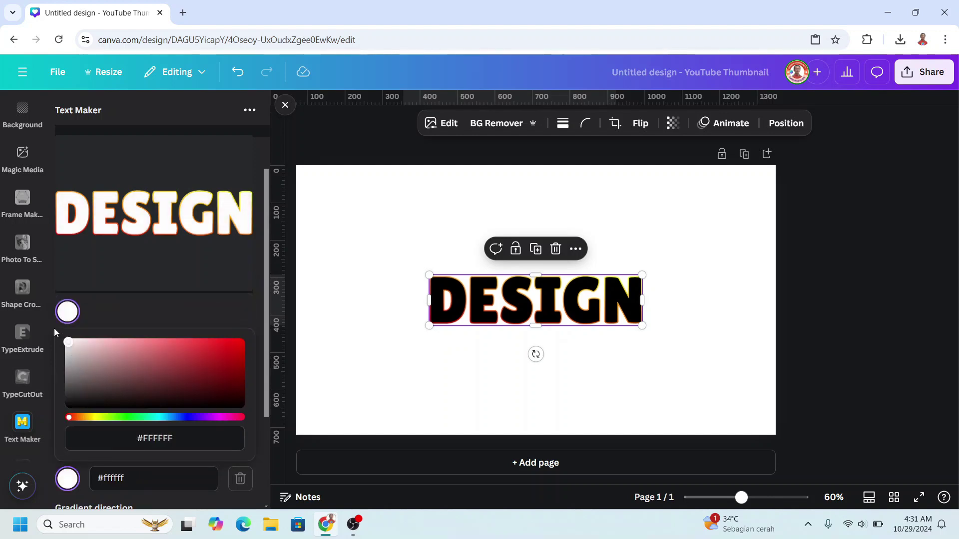
pyautogui.click(54, 328)
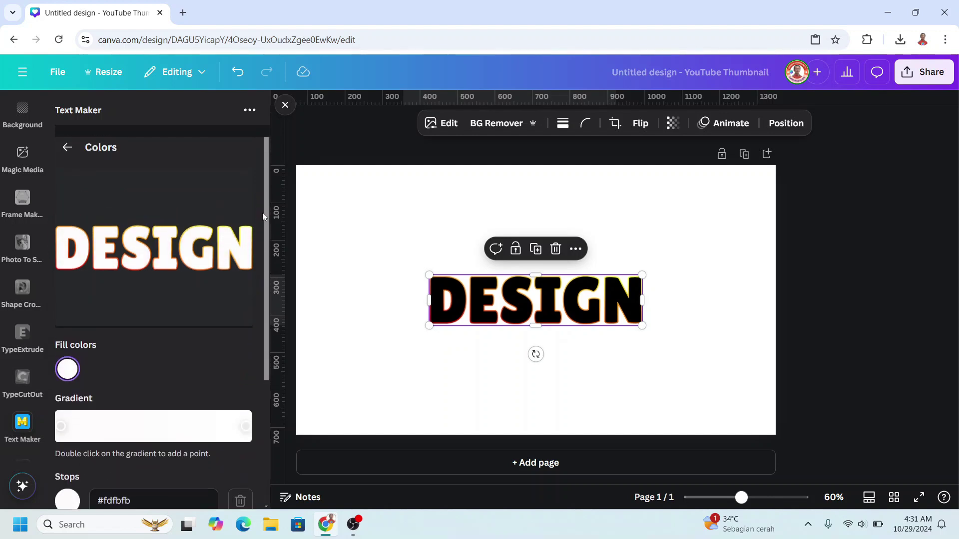
# Remove the outline and add the white DESIGN lettering to the thumbnail
pyautogui.click(69, 148)
pyautogui.scroll(-3, 195, 352)
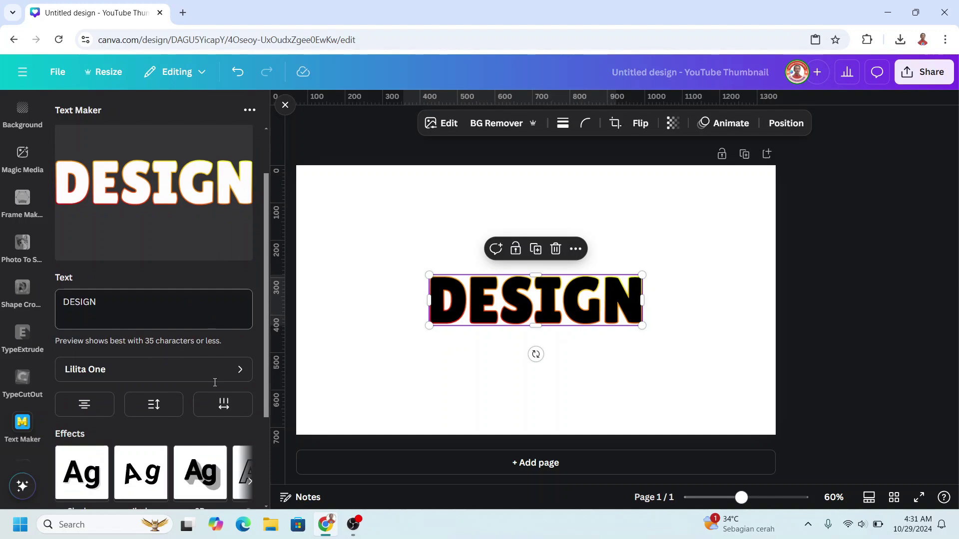
pyautogui.scroll(-2, 225, 374)
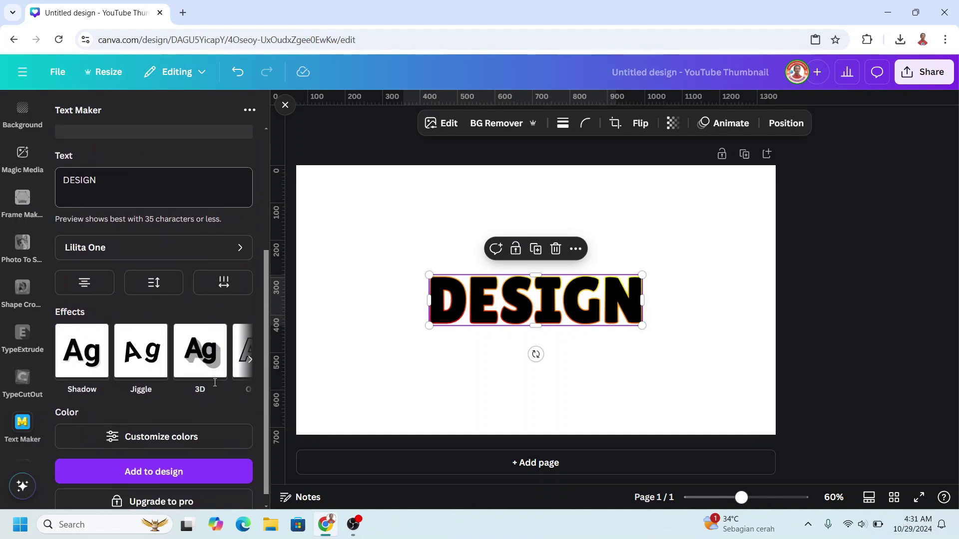
pyautogui.click(250, 366)
pyautogui.click(161, 358)
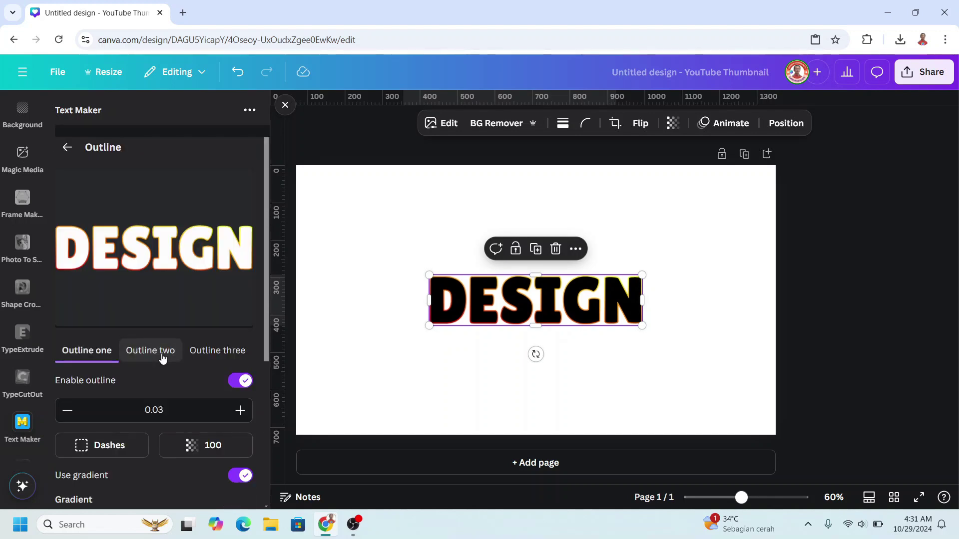
pyautogui.click(240, 384)
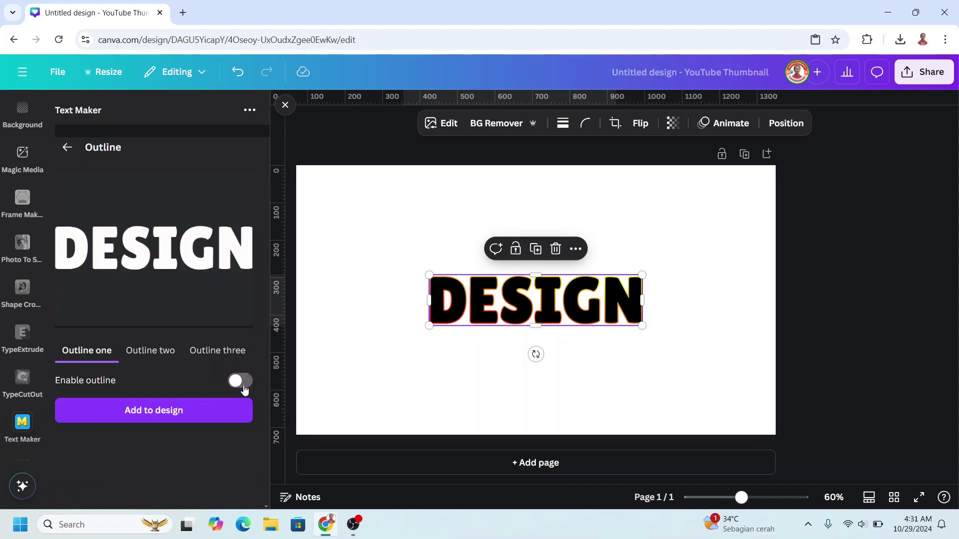
pyautogui.click(175, 416)
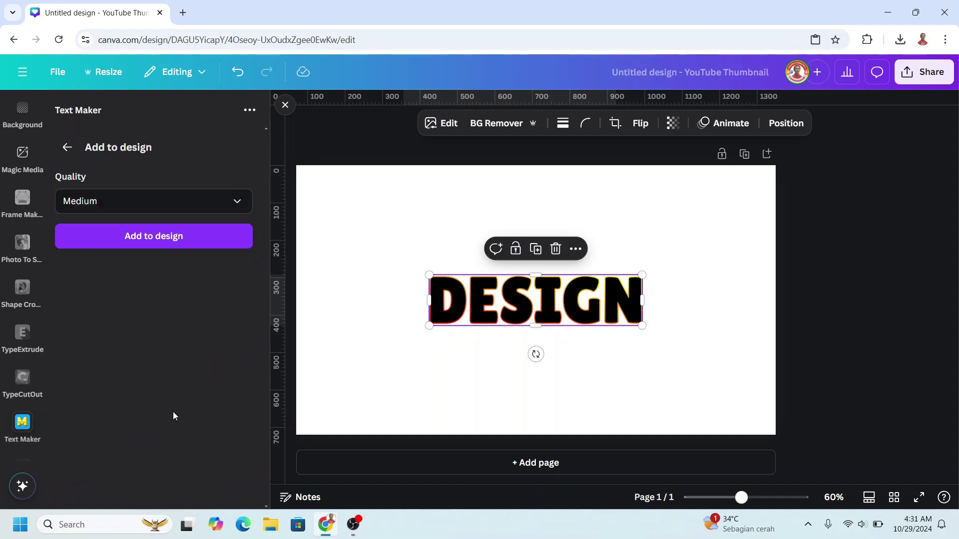
pyautogui.click(173, 237)
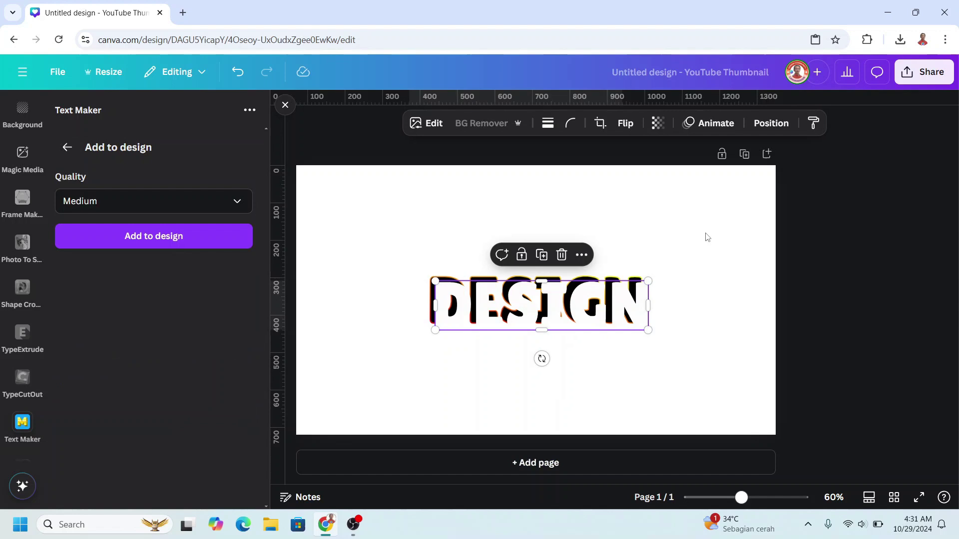
# Make the thumbnail page background black
pyautogui.click(721, 204)
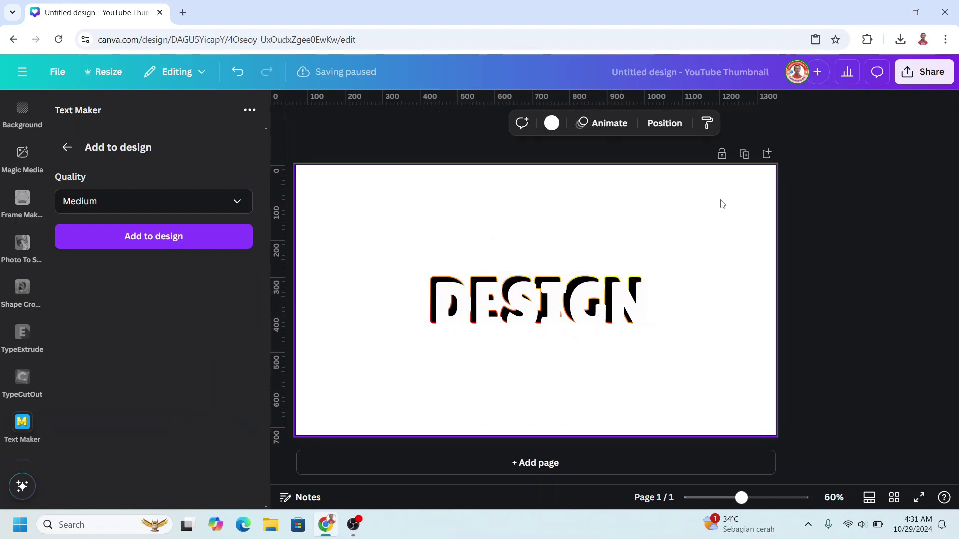
pyautogui.click(551, 124)
pyautogui.click(103, 361)
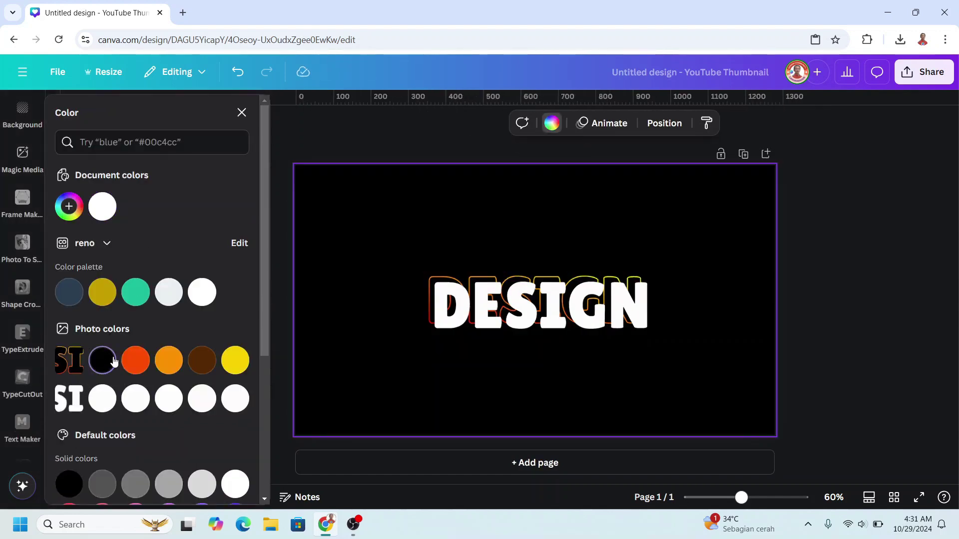
# Raise the outlined DESIGN above the white one and centre both on the page
pyautogui.moveTo(561, 300); pyautogui.dragTo(561, 251)
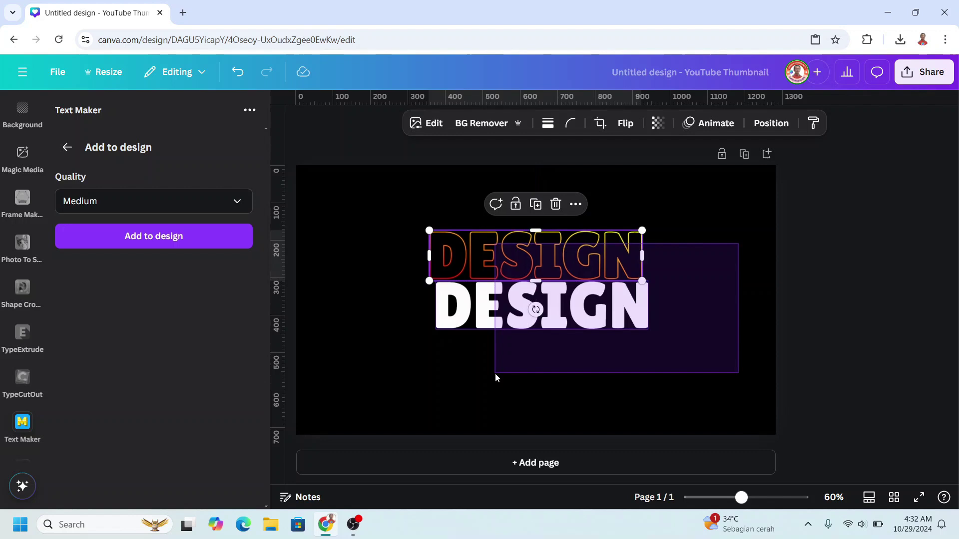
pyautogui.moveTo(738, 243)
pyautogui.mouseDown()
pyautogui.moveTo(633, 337)
pyautogui.moveTo(691, 365)
pyautogui.mouseUp()
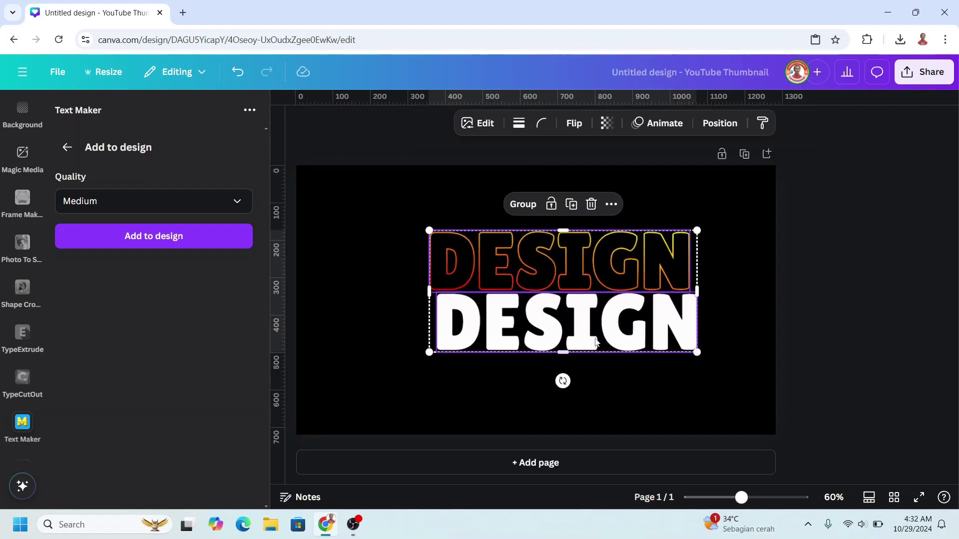
pyautogui.moveTo(591, 318); pyautogui.dragTo(560, 317)
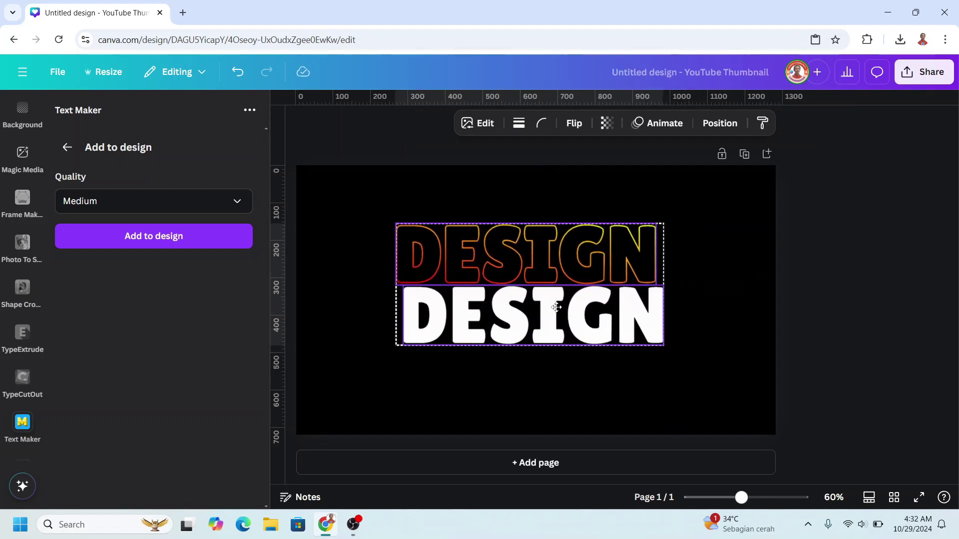
# Move the outlined DESIGN over the white one and place a duplicate below it
pyautogui.click(632, 381)
pyautogui.moveTo(533, 262); pyautogui.dragTo(536, 277)
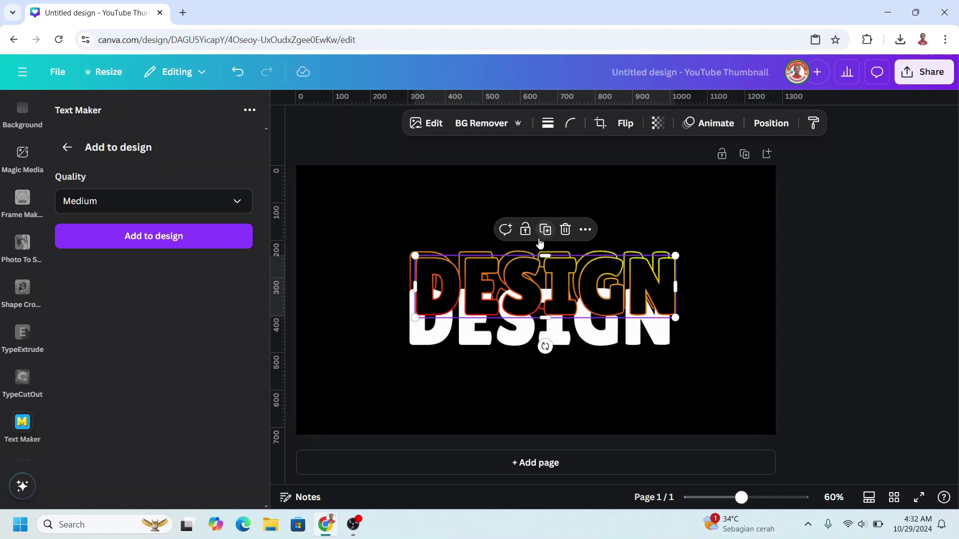
pyautogui.click(540, 223)
pyautogui.moveTo(548, 293); pyautogui.dragTo(545, 341)
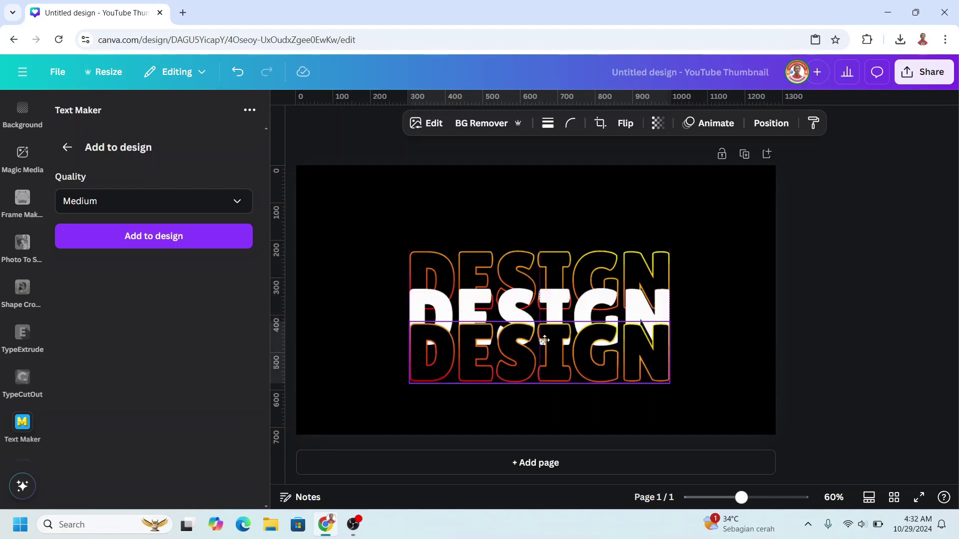
# Add another outlined DESIGN copy as the top row, then duplicate it for the bottom row
pyautogui.click(545, 229)
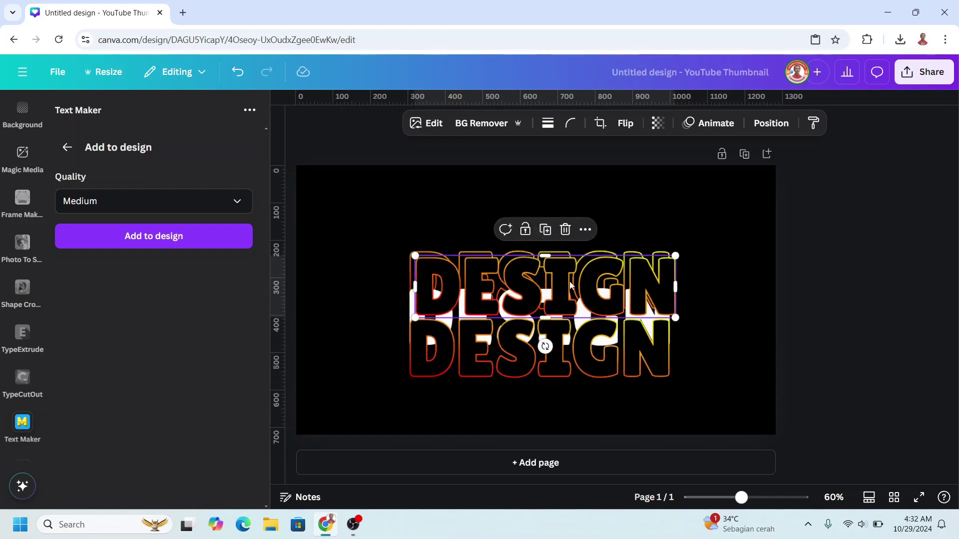
pyautogui.moveTo(570, 285); pyautogui.dragTo(561, 253)
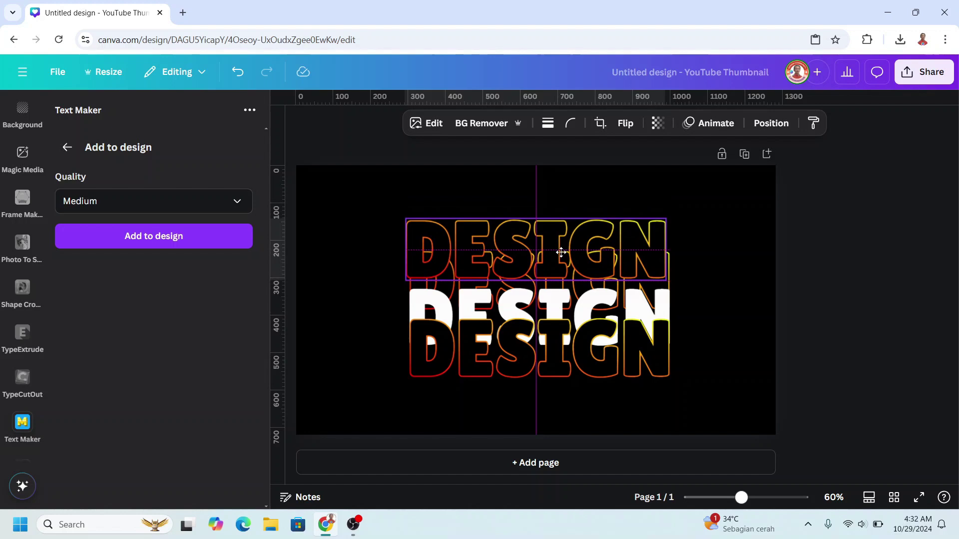
pyautogui.moveTo(561, 252); pyautogui.dragTo(573, 390)
pyautogui.click(548, 193)
# In Layers, move the white DESIGN to the top and push two outlined copies lower
pyautogui.click(771, 123)
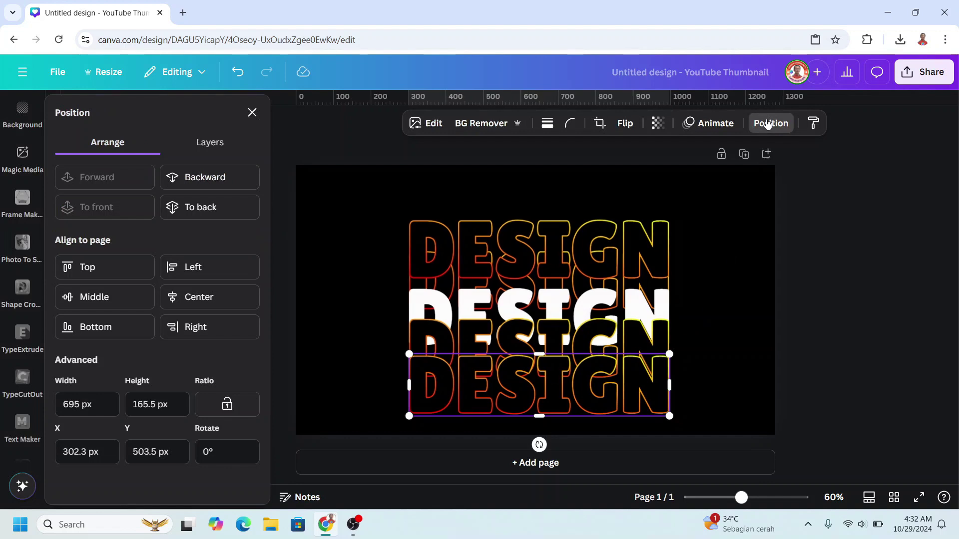
pyautogui.click(219, 142)
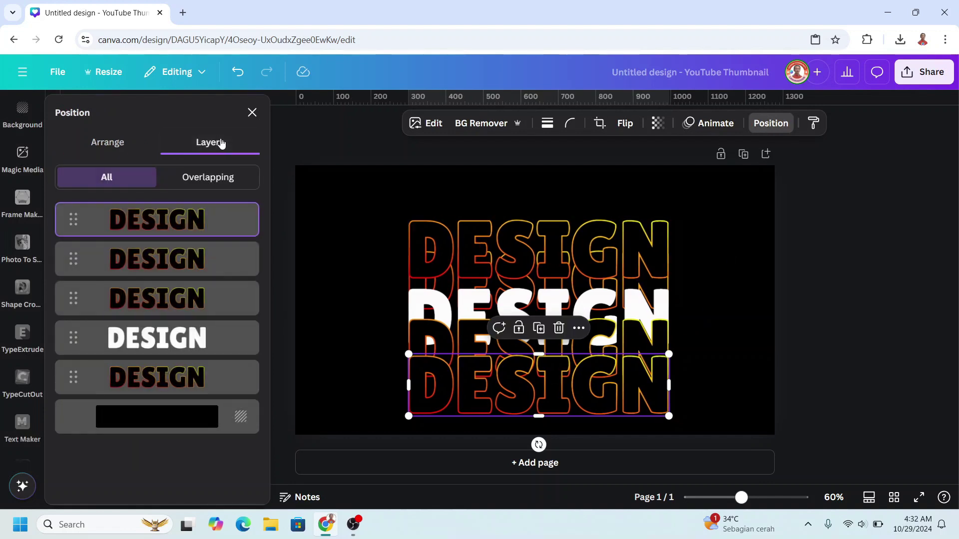
pyautogui.moveTo(173, 338); pyautogui.dragTo(171, 219)
pyautogui.click(172, 264)
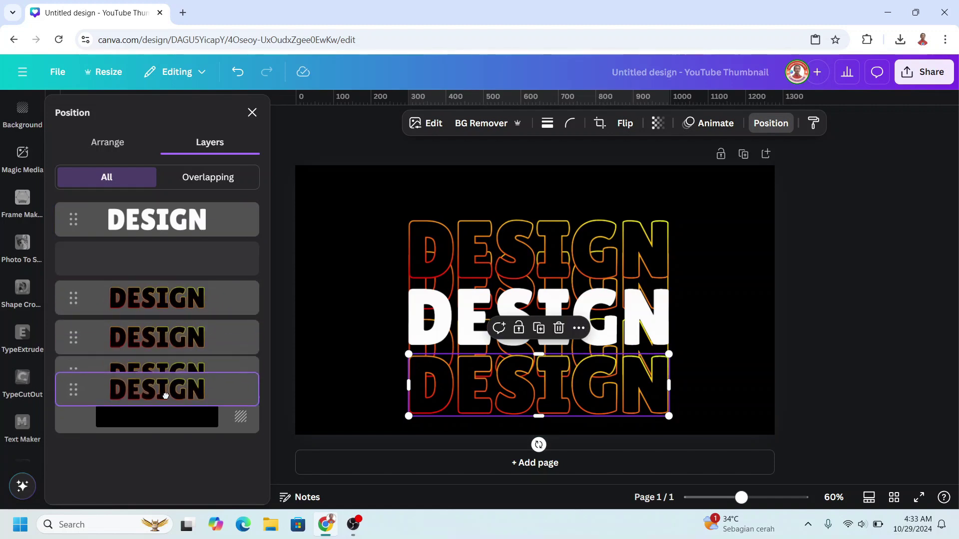
pyautogui.moveTo(167, 270); pyautogui.dragTo(167, 386)
pyautogui.click(439, 238)
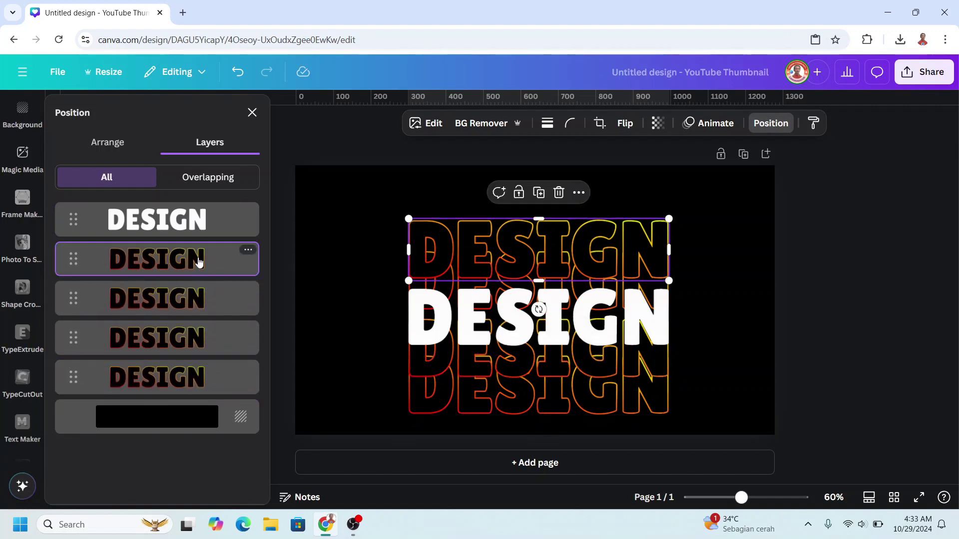
pyautogui.moveTo(197, 263); pyautogui.dragTo(195, 383)
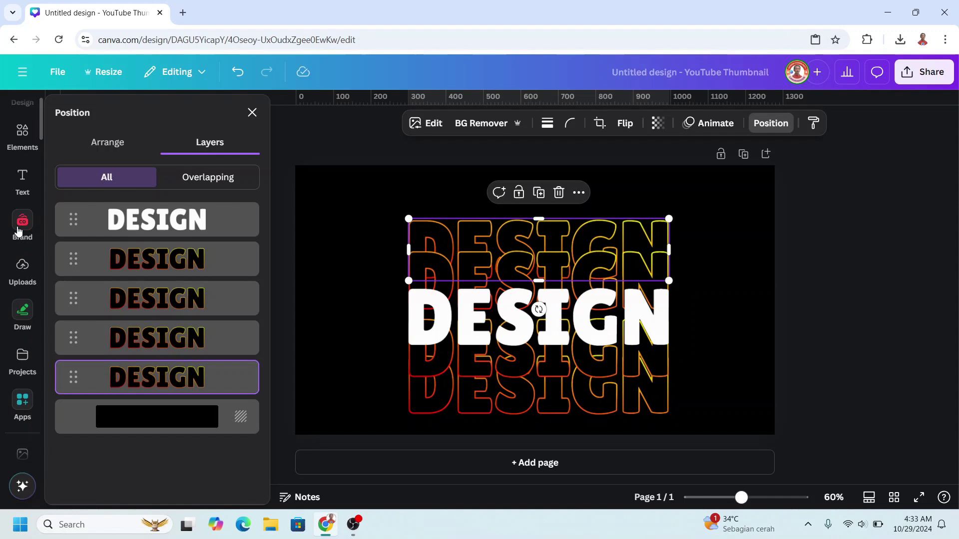
# Add the Black Shadow Rectangle from Elements, enlarge it and place it over the DESIGN stack
pyautogui.click(23, 159)
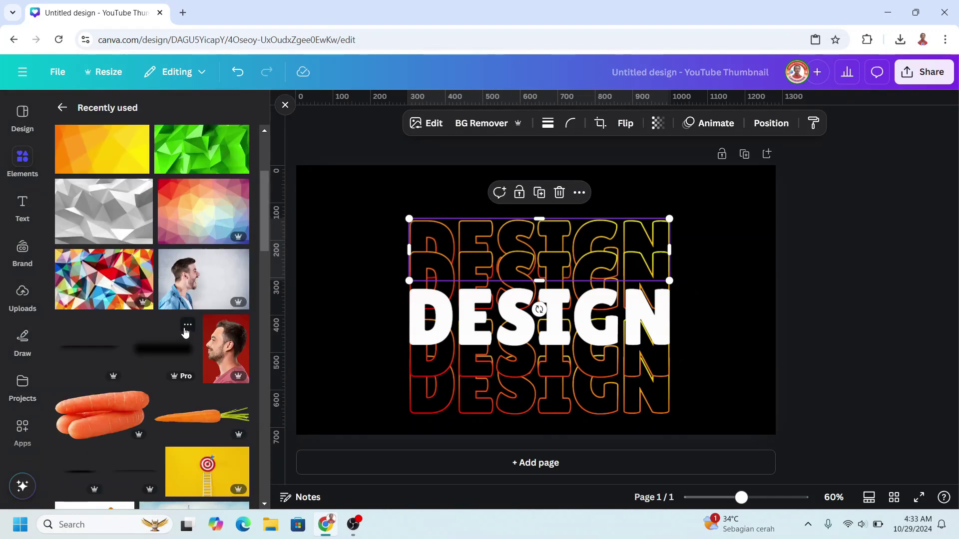
pyautogui.click(187, 324)
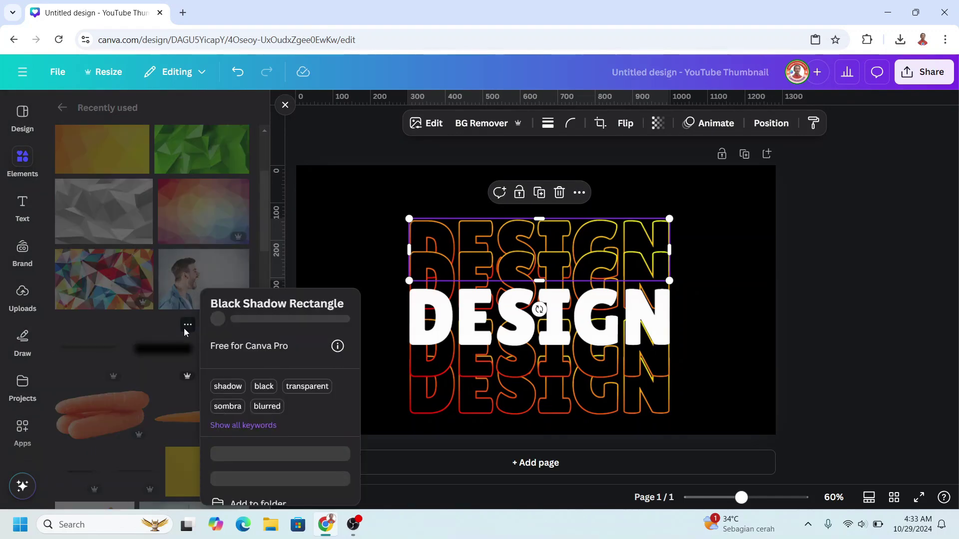
pyautogui.click(154, 351)
pyautogui.click(155, 355)
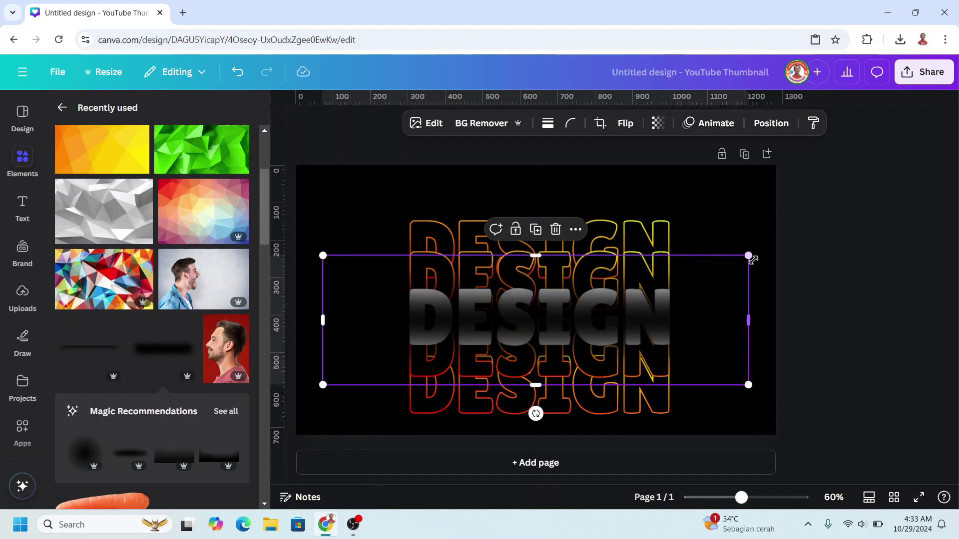
pyautogui.moveTo(747, 255); pyautogui.dragTo(955, 192)
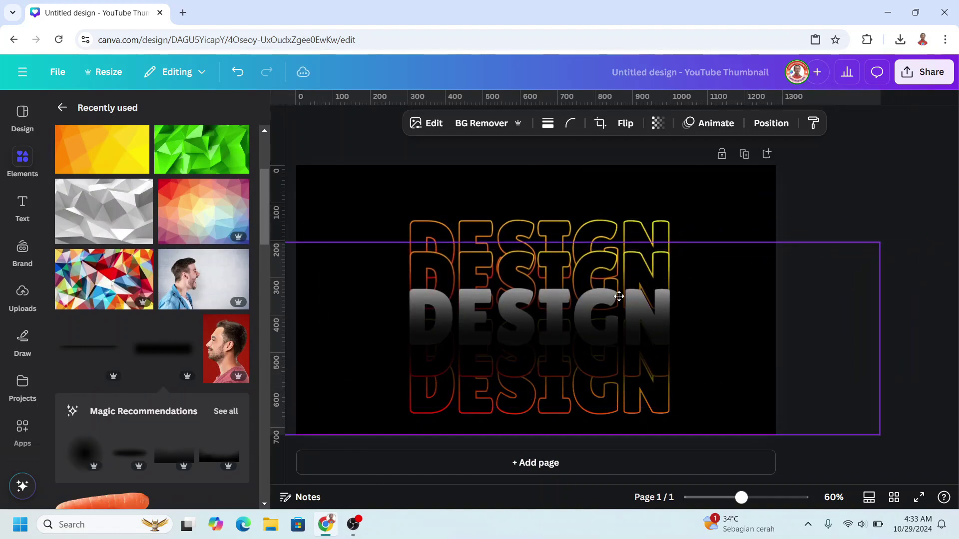
pyautogui.moveTo(768, 257); pyautogui.dragTo(668, 285)
# Move the shadow beneath the white DESIGN and add a resized shadow copy over the upper rows
pyautogui.click(768, 123)
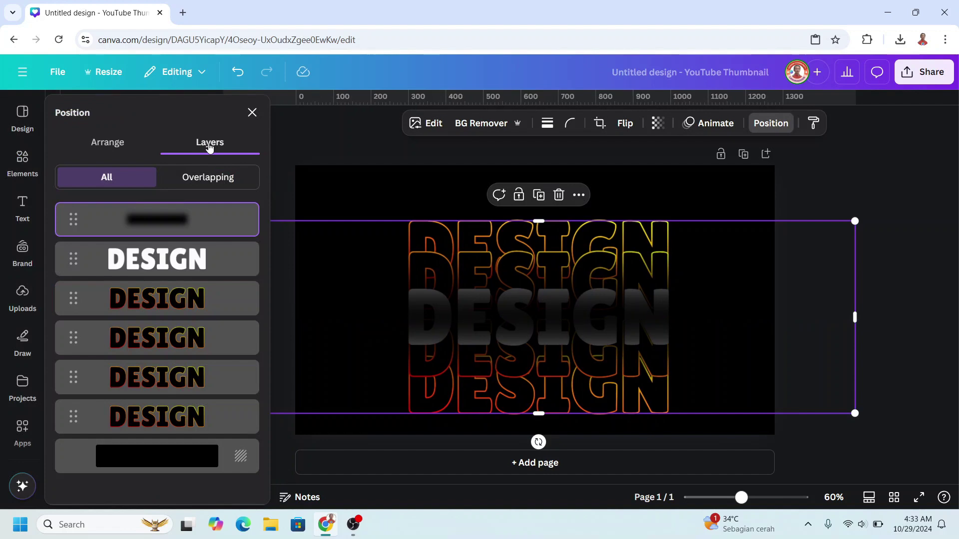
pyautogui.moveTo(192, 223); pyautogui.dragTo(192, 278)
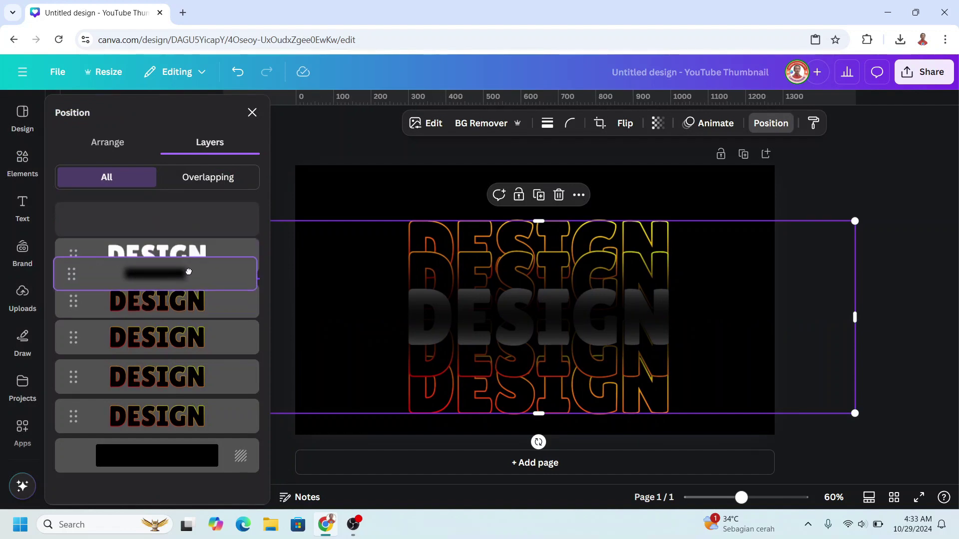
pyautogui.click(539, 194)
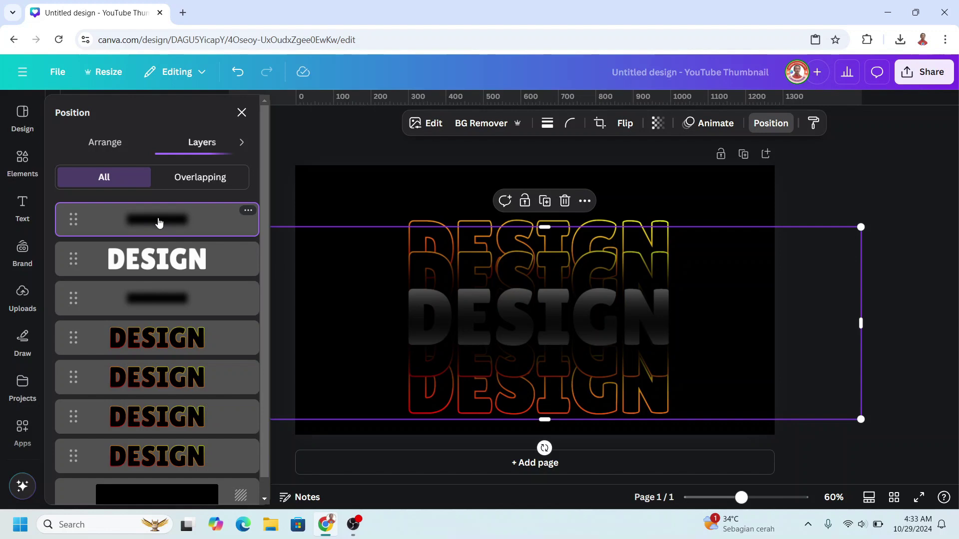
pyautogui.moveTo(158, 221); pyautogui.dragTo(147, 427)
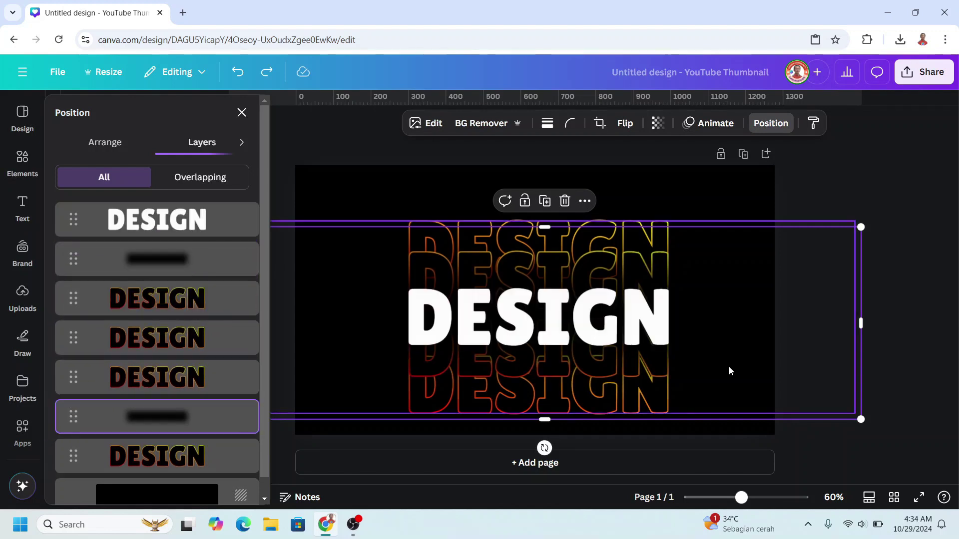
pyautogui.moveTo(731, 357); pyautogui.dragTo(725, 326)
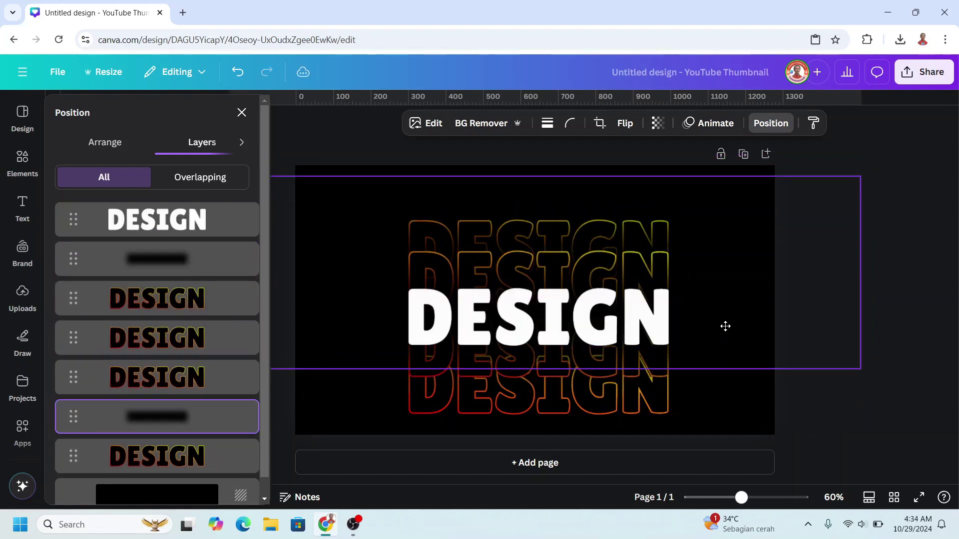
pyautogui.moveTo(725, 330); pyautogui.dragTo(724, 330)
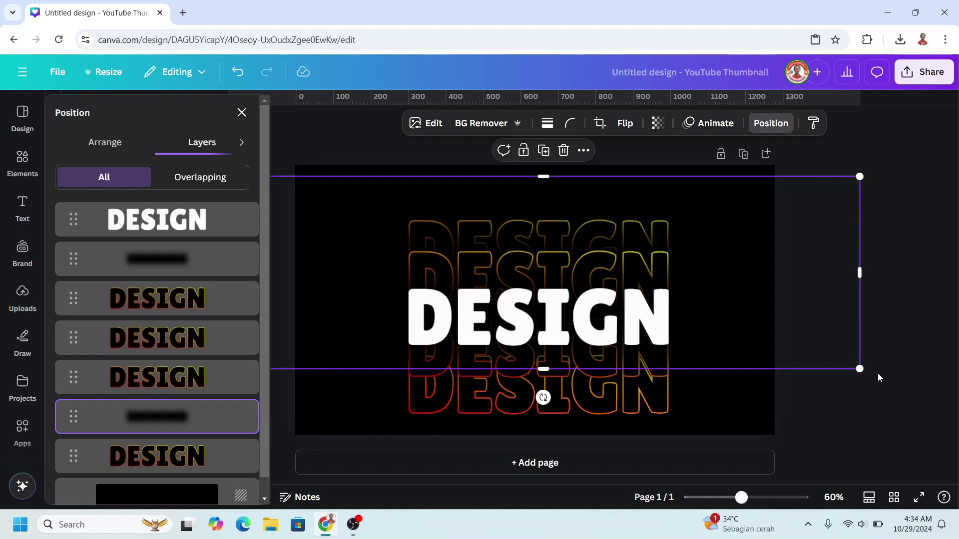
pyautogui.moveTo(847, 365)
pyautogui.mouseDown()
pyautogui.moveTo(734, 328)
pyautogui.moveTo(774, 302)
pyautogui.mouseUp()
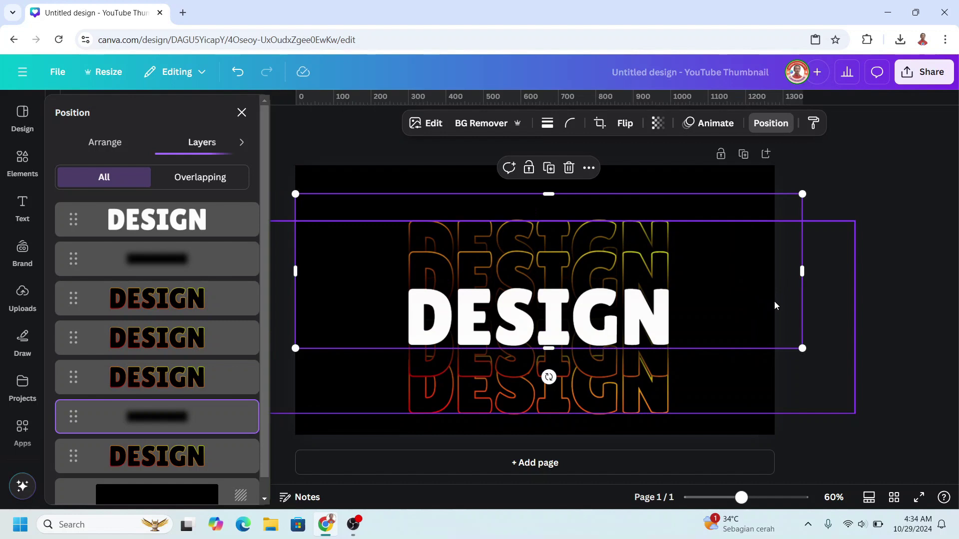
# Add another shadow copy, fifth in the layer stack, over the lower rows
pyautogui.click(549, 167)
pyautogui.moveTo(174, 219); pyautogui.dragTo(173, 379)
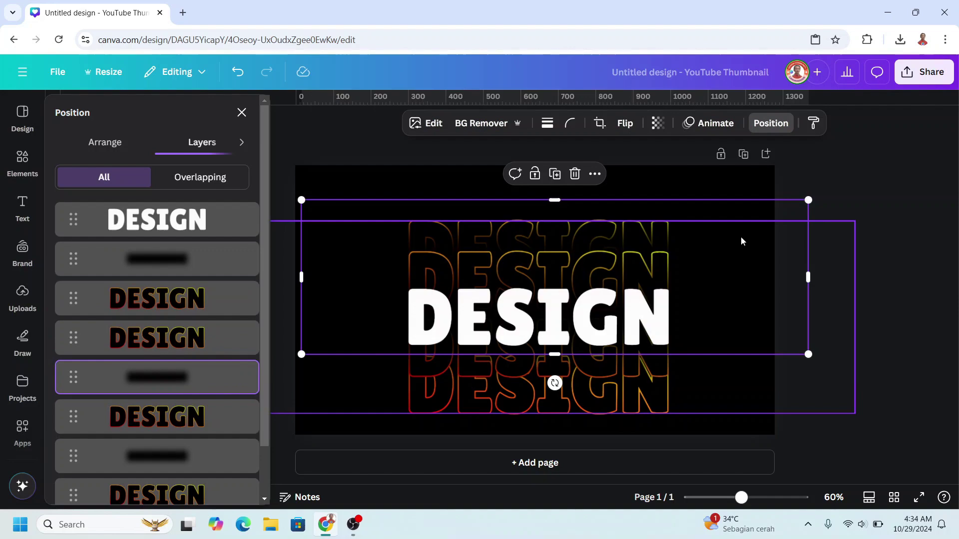
pyautogui.moveTo(742, 241); pyautogui.dragTo(733, 323)
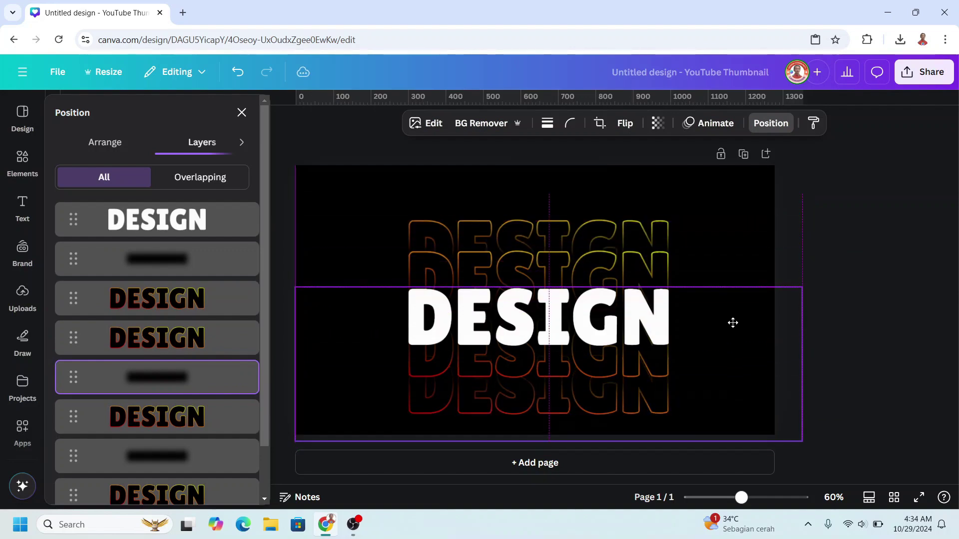